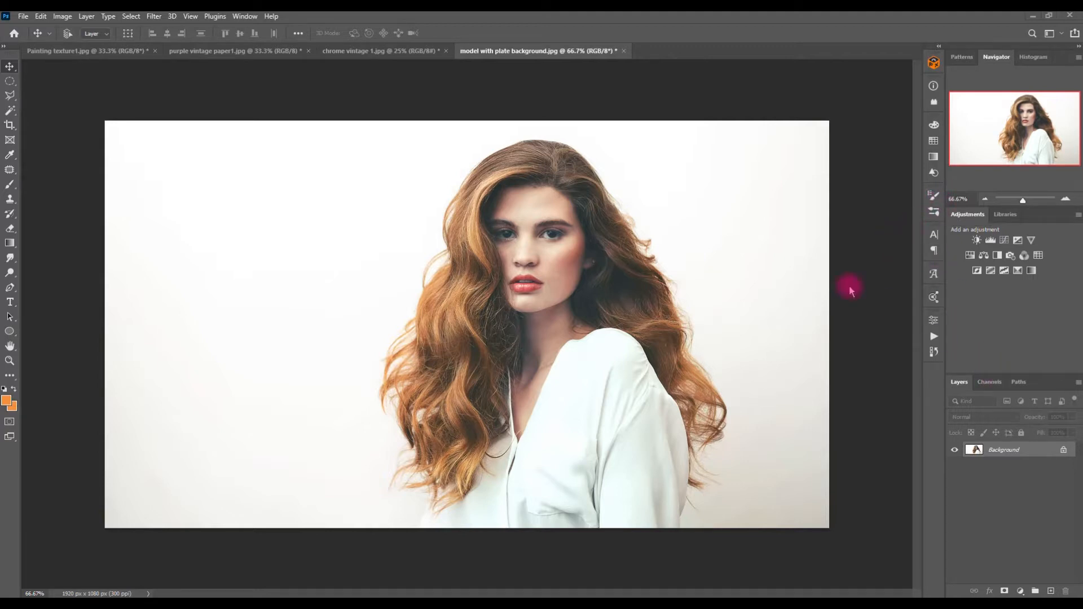
Step: Look through the open texture documents: chrome vintage, purple vintage paper and painting texture
{"action": "key", "text": "space"}
{"action": "left_click_drag", "start_coordinate": [996, 375], "coordinate": [1013, 286]}
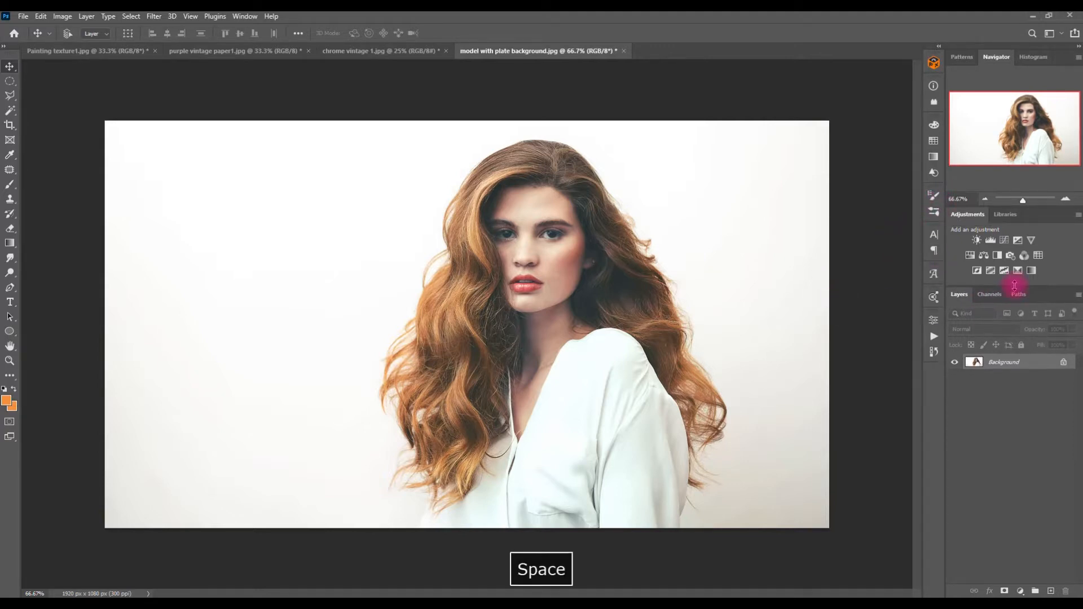
{"action": "left_click", "coordinate": [356, 56]}
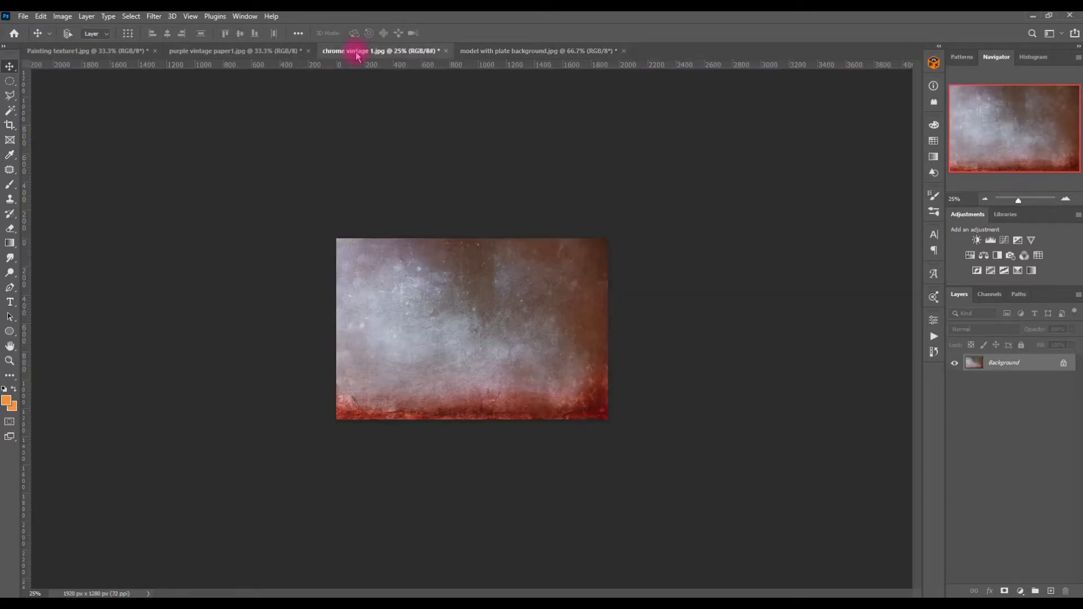
{"action": "left_click", "coordinate": [1065, 199]}
{"action": "left_click", "coordinate": [1065, 200]}
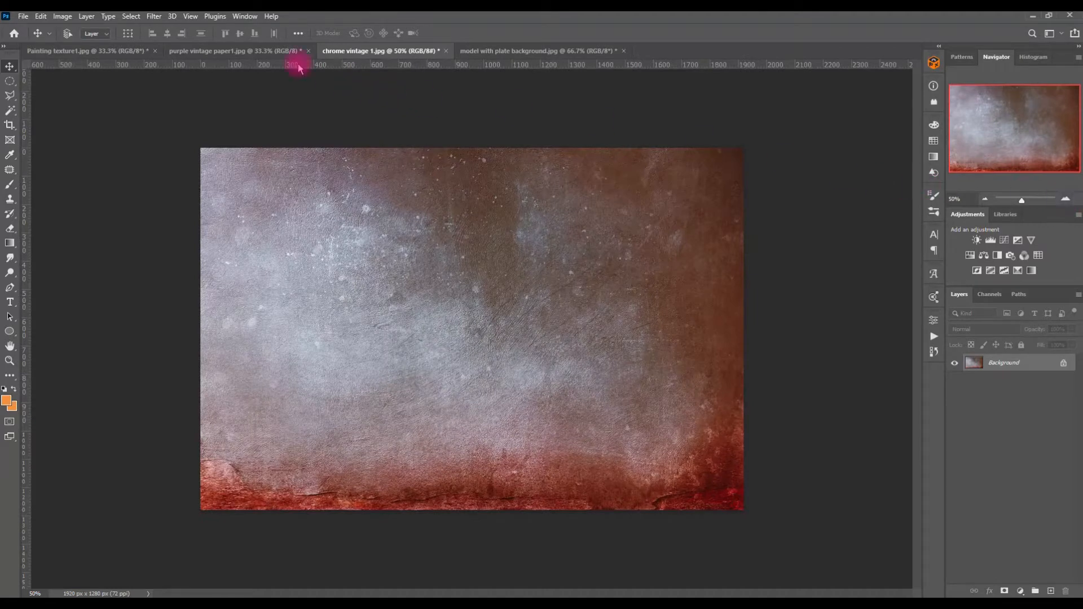
{"action": "left_click", "coordinate": [259, 50]}
{"action": "left_click", "coordinate": [108, 51]}
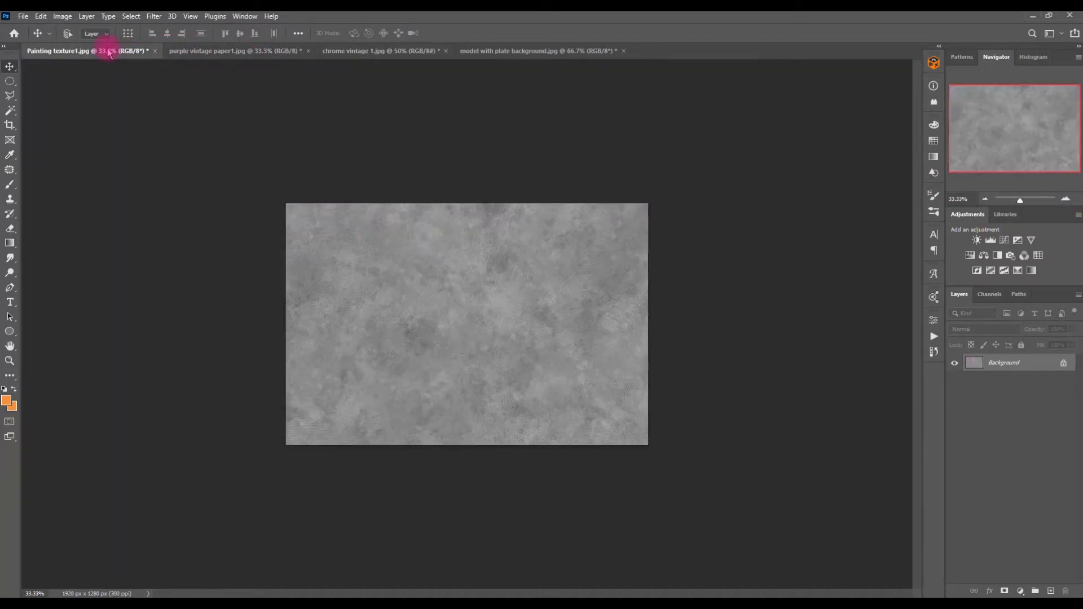
{"action": "left_click", "coordinate": [190, 51]}
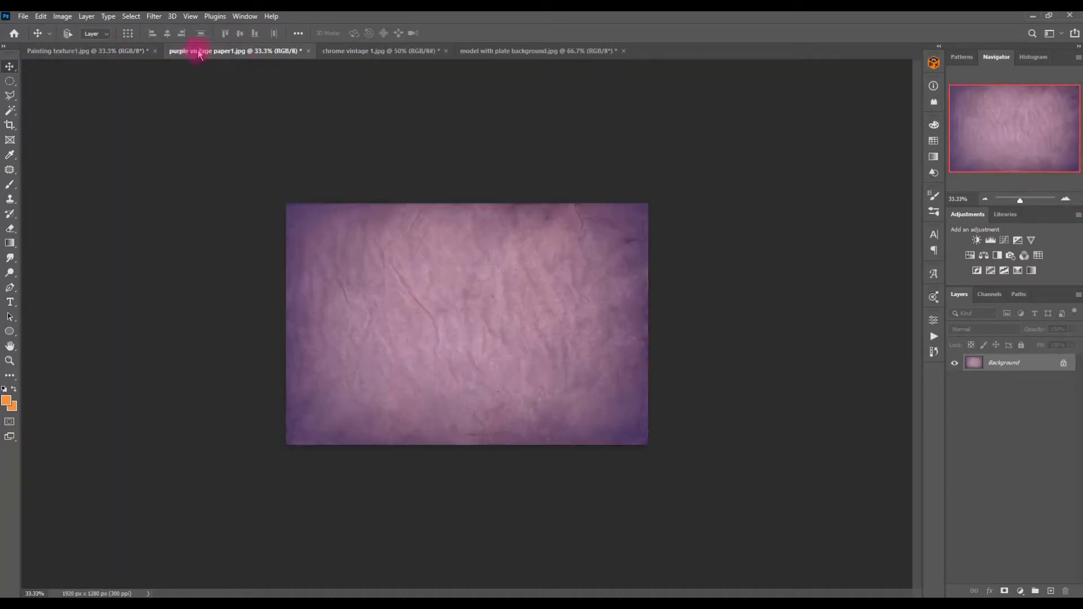
{"action": "left_click", "coordinate": [344, 52]}
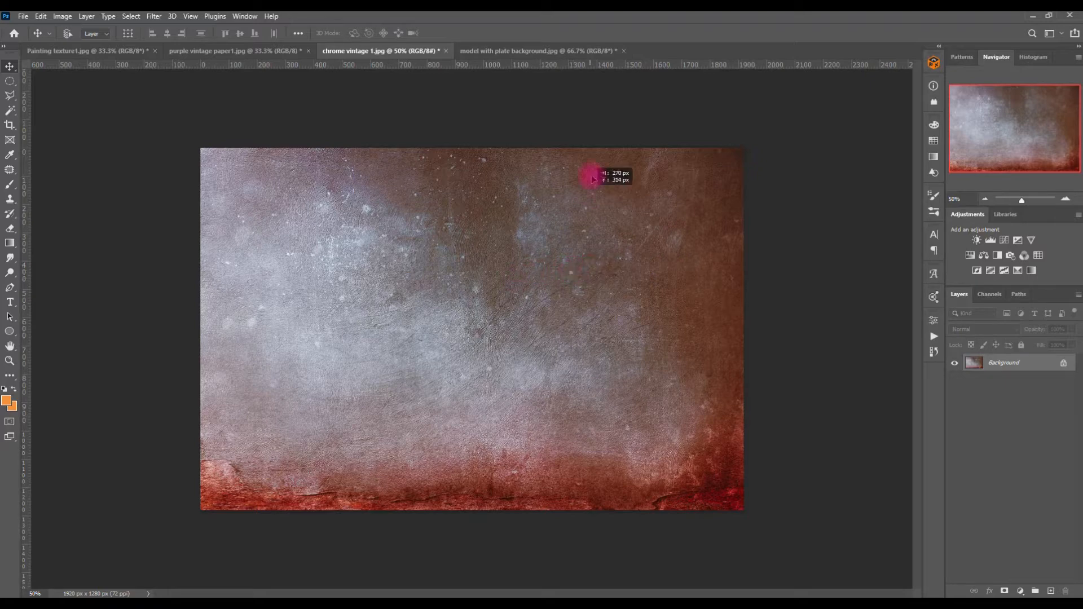
Step: Bring the chrome vintage texture into the model document as a new layer and flip it horizontally
{"action": "left_click_drag", "start_coordinate": [550, 52], "coordinate": [498, 322]}
{"action": "key", "text": "ctrl+t"}
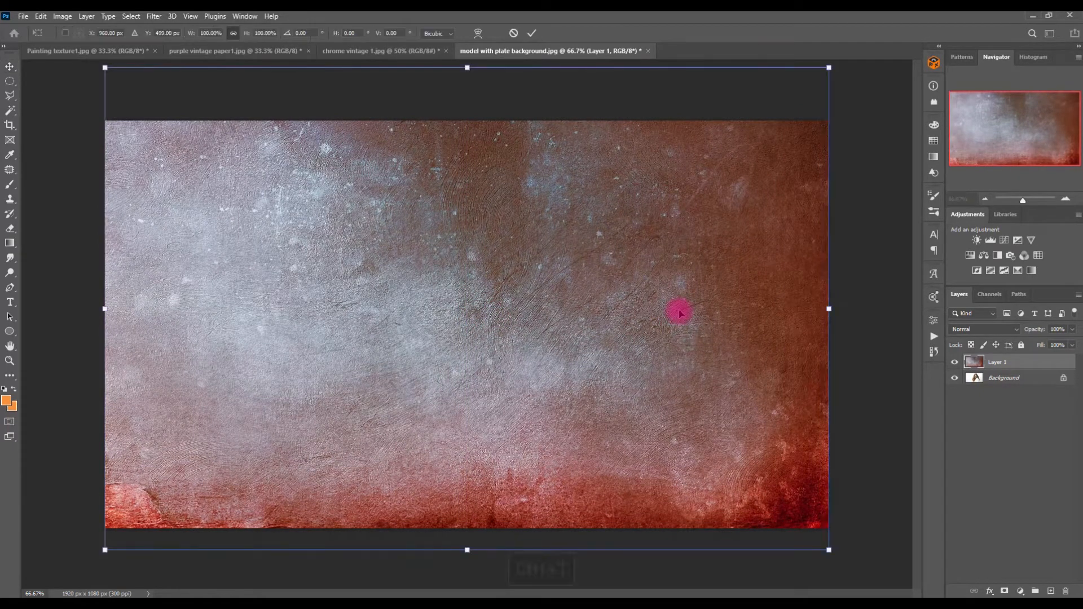
{"action": "right_click", "coordinate": [683, 308]}
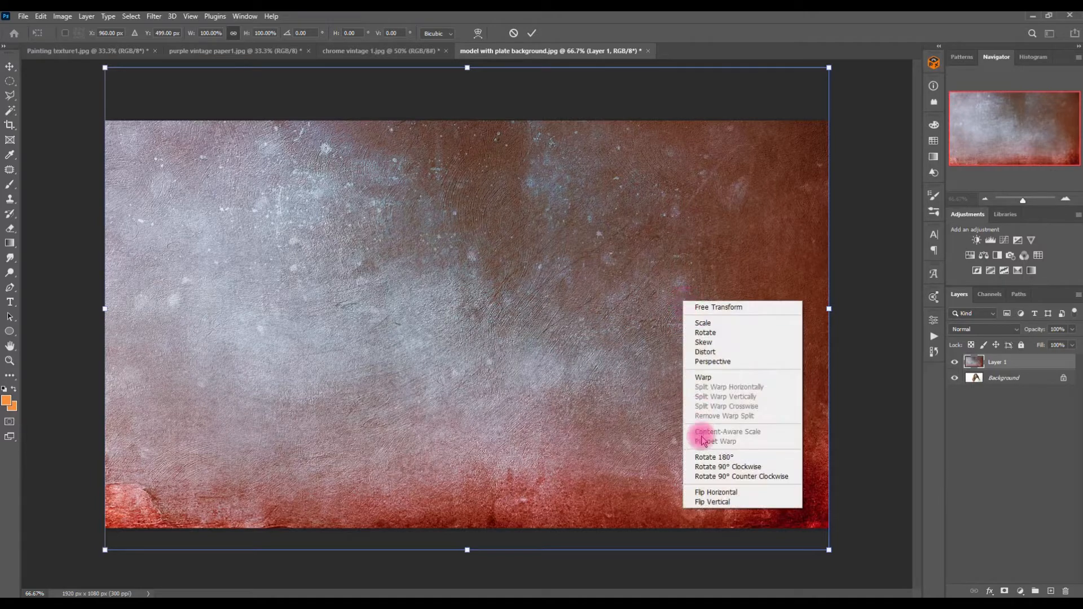
{"action": "left_click", "coordinate": [714, 492]}
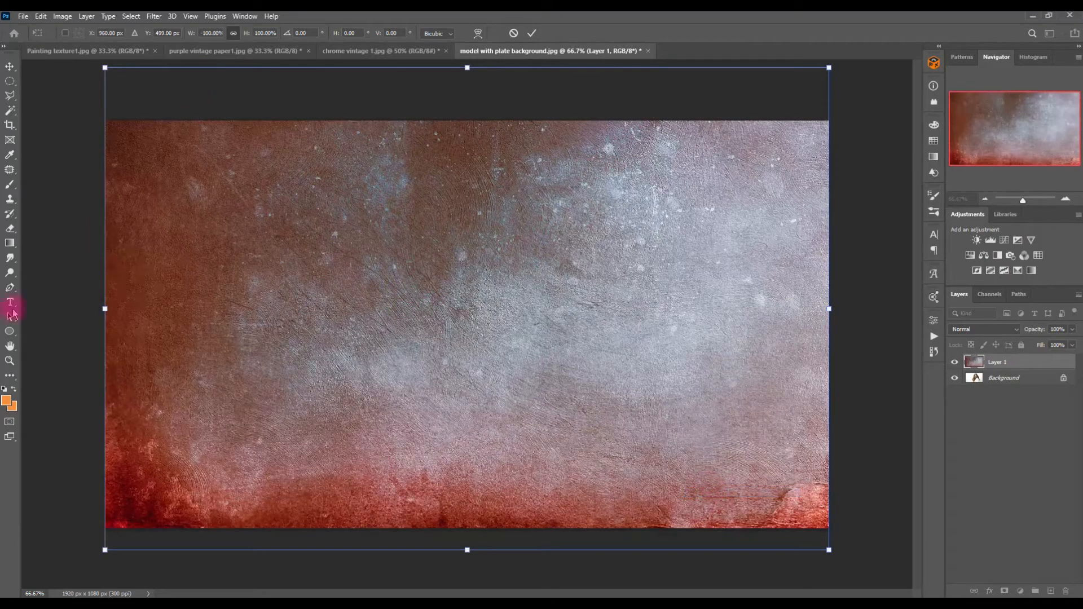
Step: Shift the flipped texture down to cover the canvas and set its blend mode to Multiply
{"action": "left_click_drag", "start_coordinate": [417, 315], "coordinate": [414, 363]}
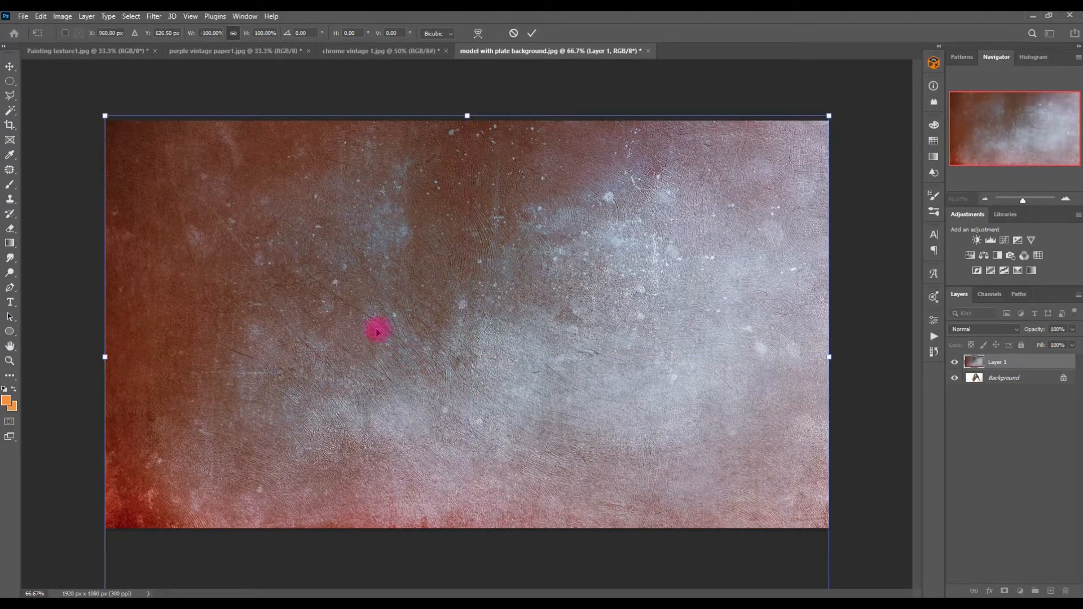
{"action": "key", "text": "Return"}
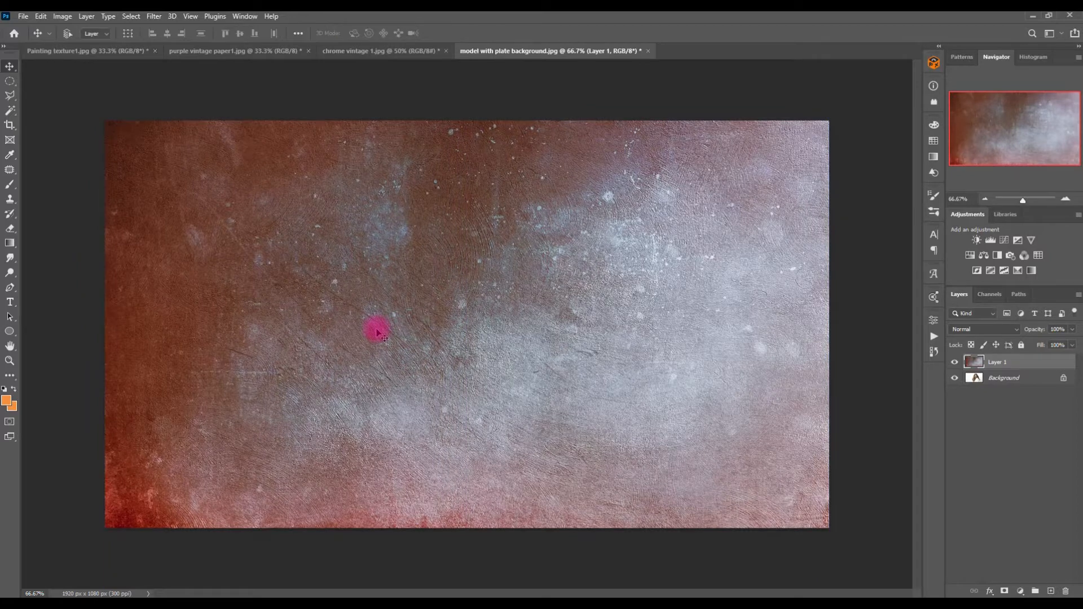
{"action": "left_click", "coordinate": [962, 330]}
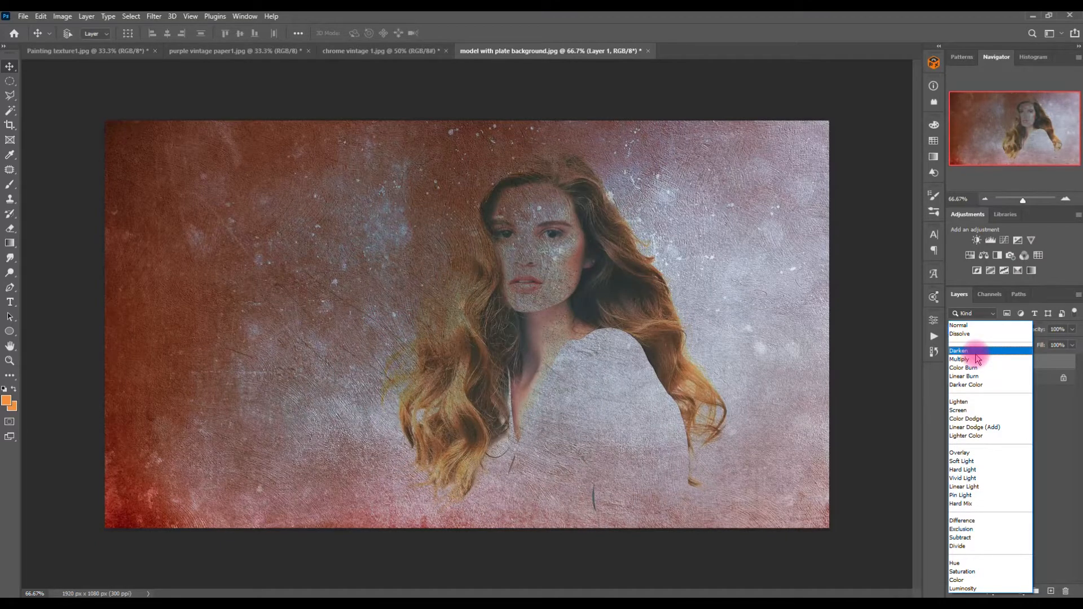
{"action": "left_click", "coordinate": [977, 360]}
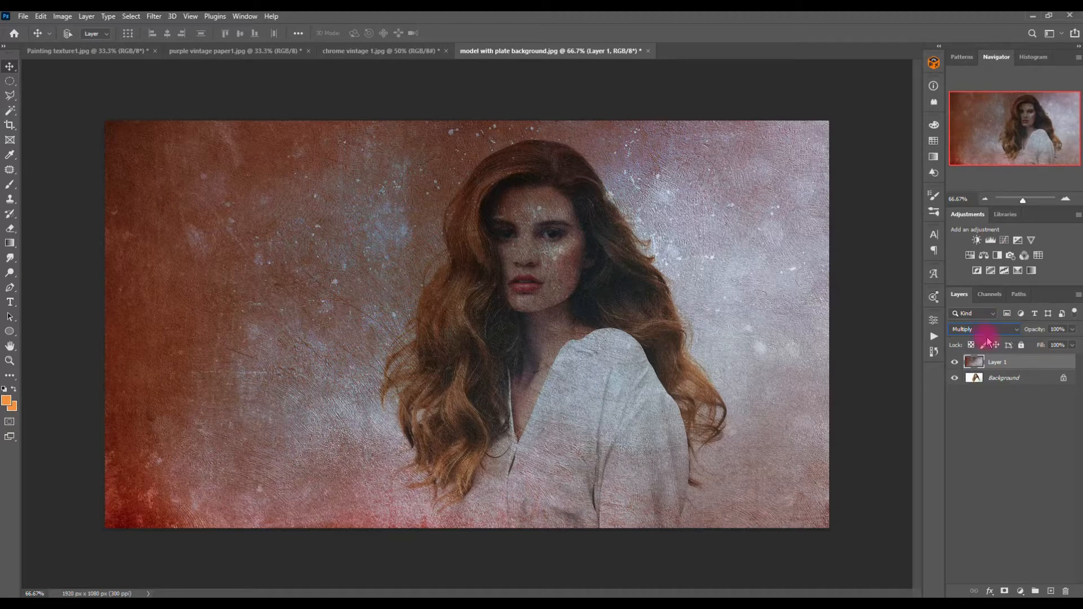
Step: Add a layer mask to the texture layer and paint black over the model to reveal her face, hair and shirt
{"action": "left_click", "coordinate": [1005, 591]}
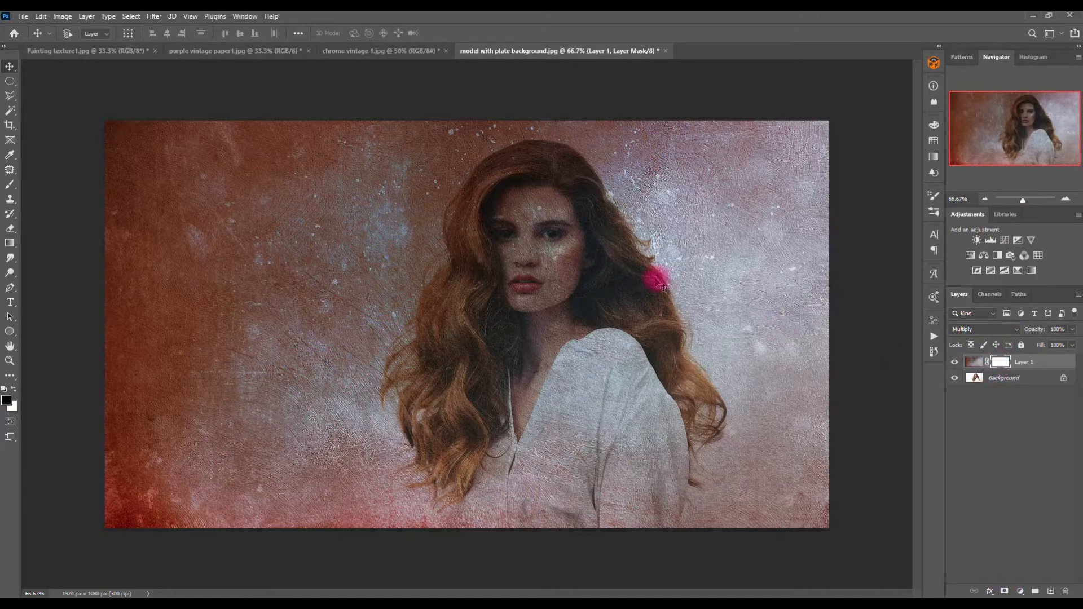
{"action": "key", "text": "b"}
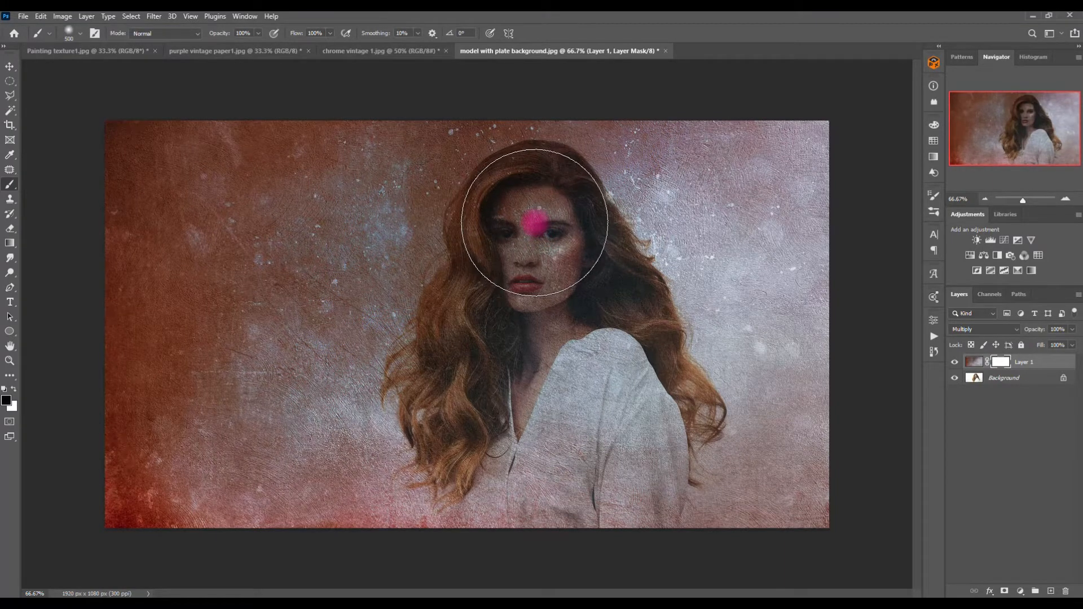
{"action": "left_click", "coordinate": [5, 389]}
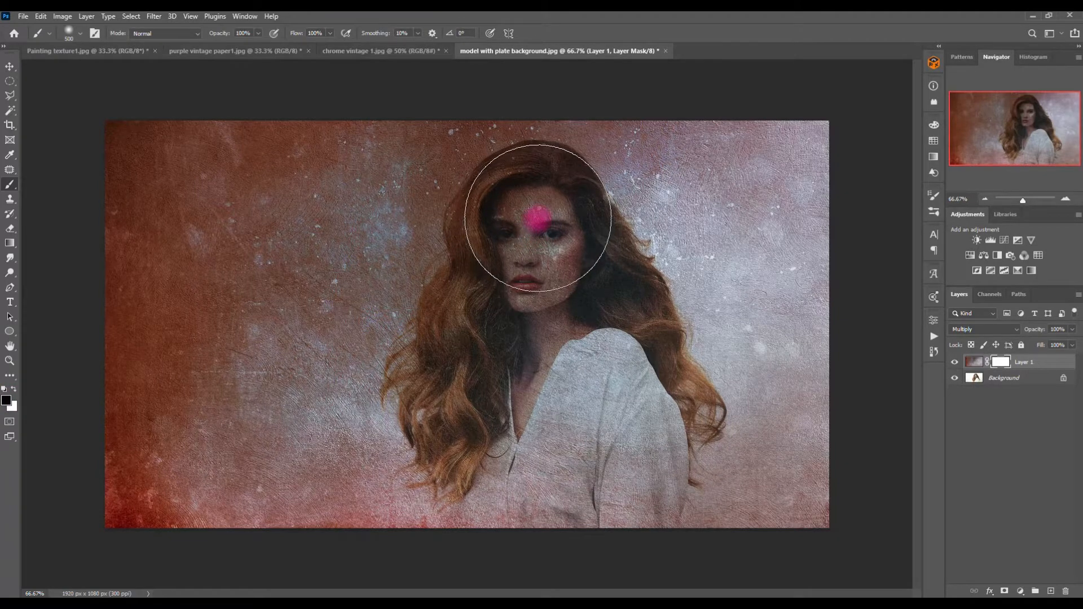
{"action": "key", "text": "x"}
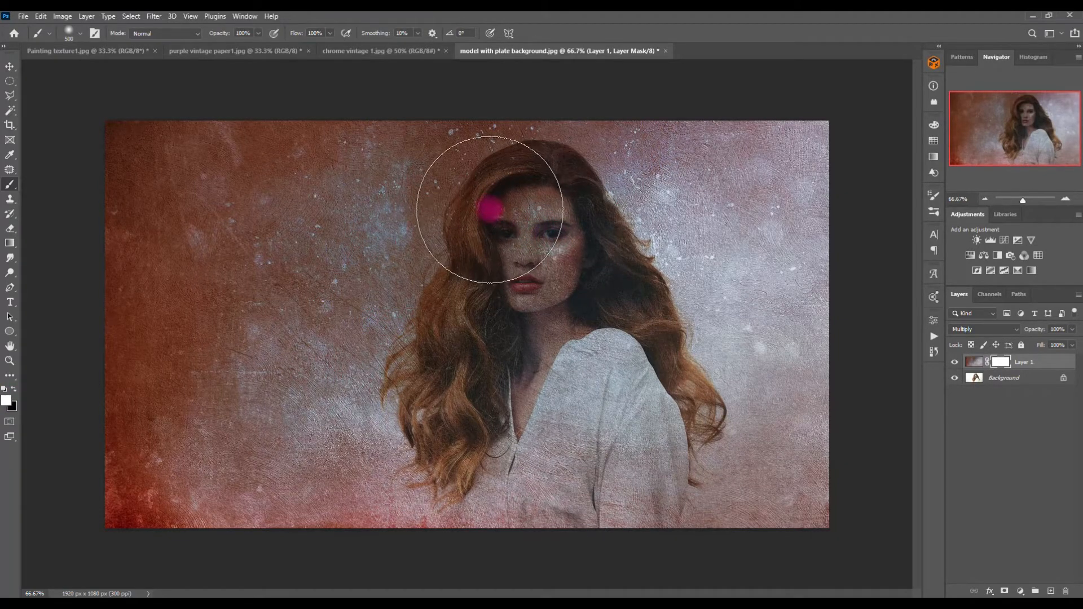
{"action": "key", "text": "x"}
{"action": "key", "text": "x"}
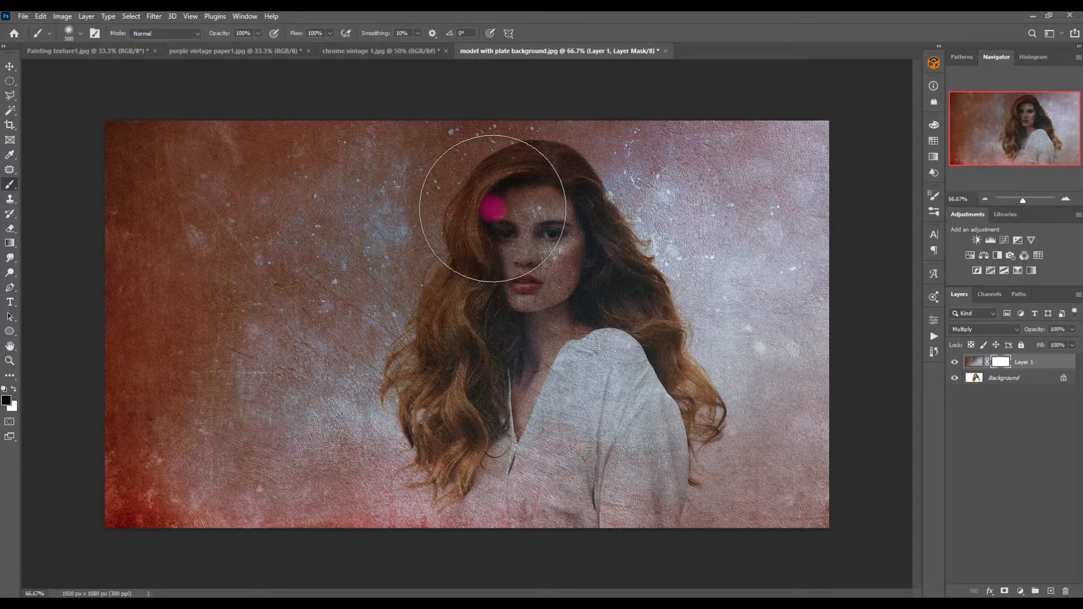
{"action": "left_click_drag", "start_coordinate": [491, 209], "coordinate": [532, 219]}
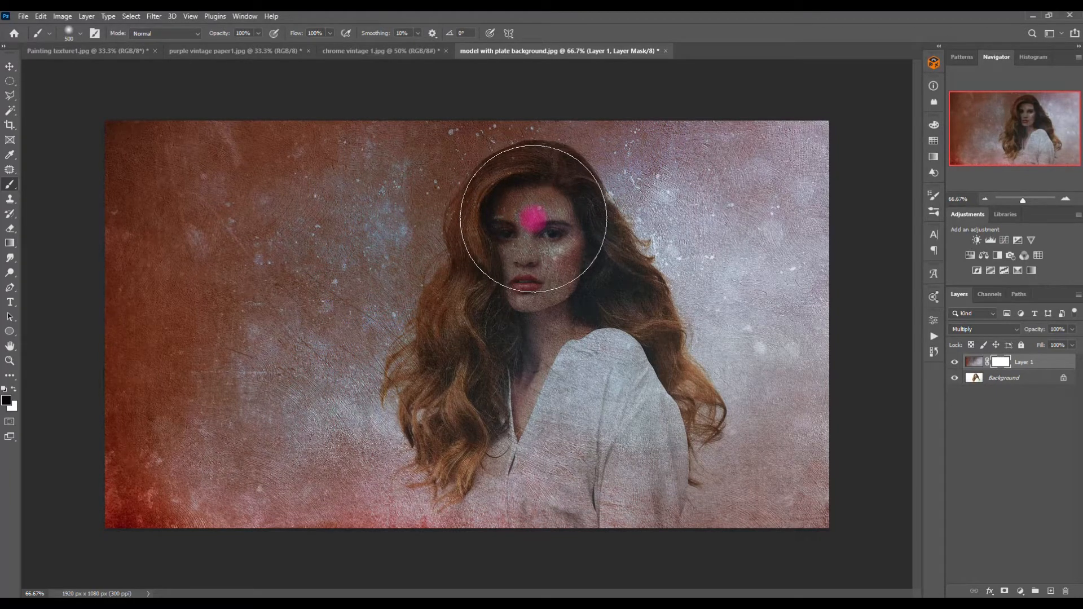
{"action": "key", "text": "x"}
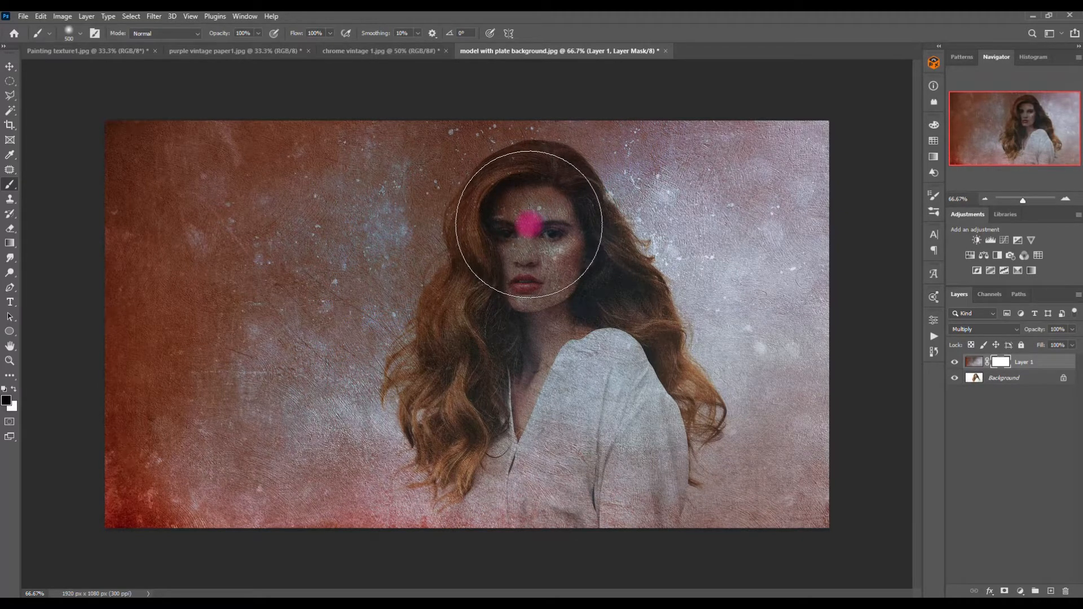
{"action": "left_click_drag", "start_coordinate": [528, 224], "coordinate": [537, 221]}
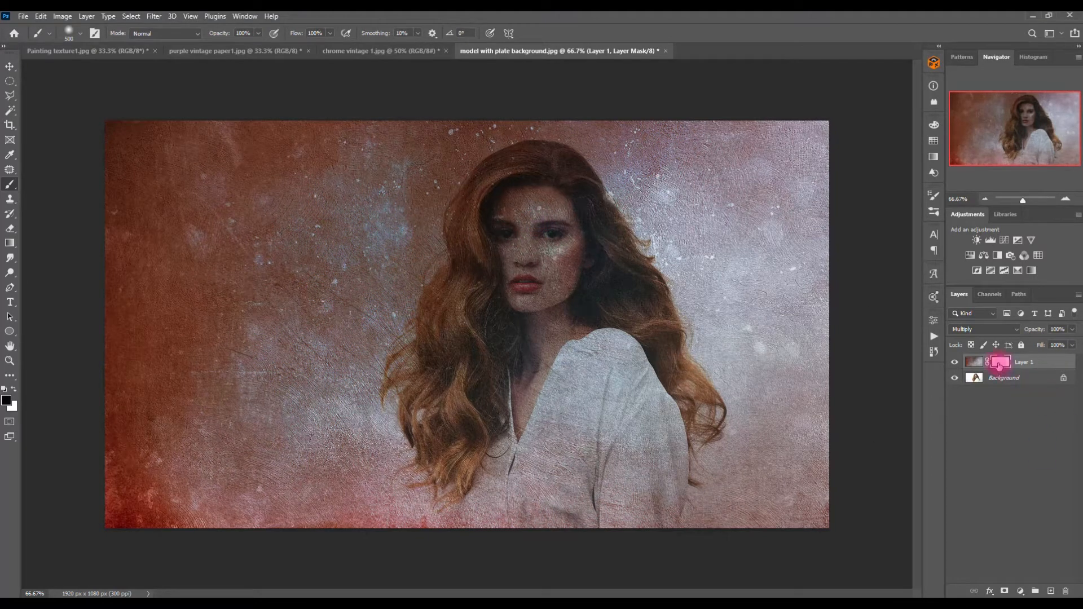
{"action": "mouse_move", "coordinate": [670, 276]}
{"action": "left_mouse_down"}
{"action": "mouse_move", "coordinate": [526, 209]}
{"action": "mouse_move", "coordinate": [538, 218]}
{"action": "mouse_move", "coordinate": [515, 263]}
{"action": "mouse_move", "coordinate": [515, 252]}
{"action": "mouse_move", "coordinate": [525, 251]}
{"action": "mouse_move", "coordinate": [518, 310]}
{"action": "mouse_move", "coordinate": [496, 325]}
{"action": "mouse_move", "coordinate": [487, 383]}
{"action": "mouse_move", "coordinate": [529, 437]}
{"action": "mouse_move", "coordinate": [523, 474]}
{"action": "mouse_move", "coordinate": [579, 471]}
{"action": "mouse_move", "coordinate": [601, 486]}
{"action": "mouse_move", "coordinate": [600, 404]}
{"action": "mouse_move", "coordinate": [611, 368]}
{"action": "mouse_move", "coordinate": [578, 282]}
{"action": "mouse_move", "coordinate": [532, 224]}
{"action": "mouse_move", "coordinate": [539, 290]}
{"action": "mouse_move", "coordinate": [635, 181]}
{"action": "mouse_move", "coordinate": [756, 252]}
{"action": "mouse_move", "coordinate": [763, 306]}
{"action": "mouse_move", "coordinate": [716, 438]}
{"action": "mouse_move", "coordinate": [722, 247]}
{"action": "mouse_move", "coordinate": [611, 108]}
{"action": "mouse_move", "coordinate": [447, 90]}
{"action": "mouse_move", "coordinate": [469, 79]}
{"action": "mouse_move", "coordinate": [631, 117]}
{"action": "mouse_move", "coordinate": [461, 80]}
{"action": "mouse_move", "coordinate": [460, 68]}
{"action": "mouse_move", "coordinate": [376, 166]}
{"action": "mouse_move", "coordinate": [393, 235]}
{"action": "mouse_move", "coordinate": [426, 131]}
{"action": "mouse_move", "coordinate": [614, 94]}
{"action": "mouse_move", "coordinate": [673, 167]}
{"action": "mouse_move", "coordinate": [752, 343]}
{"action": "mouse_move", "coordinate": [401, 329]}
{"action": "mouse_move", "coordinate": [394, 212]}
{"action": "mouse_move", "coordinate": [406, 157]}
{"action": "mouse_move", "coordinate": [460, 106]}
{"action": "mouse_move", "coordinate": [290, 543]}
{"action": "mouse_move", "coordinate": [350, 512]}
{"action": "mouse_move", "coordinate": [647, 592]}
{"action": "mouse_move", "coordinate": [543, 509]}
{"action": "mouse_move", "coordinate": [606, 503]}
{"action": "mouse_move", "coordinate": [598, 489]}
{"action": "mouse_move", "coordinate": [614, 408]}
{"action": "mouse_move", "coordinate": [603, 488]}
{"action": "mouse_move", "coordinate": [553, 416]}
{"action": "mouse_move", "coordinate": [577, 546]}
{"action": "left_mouse_up"}
{"action": "key", "text": "x"}
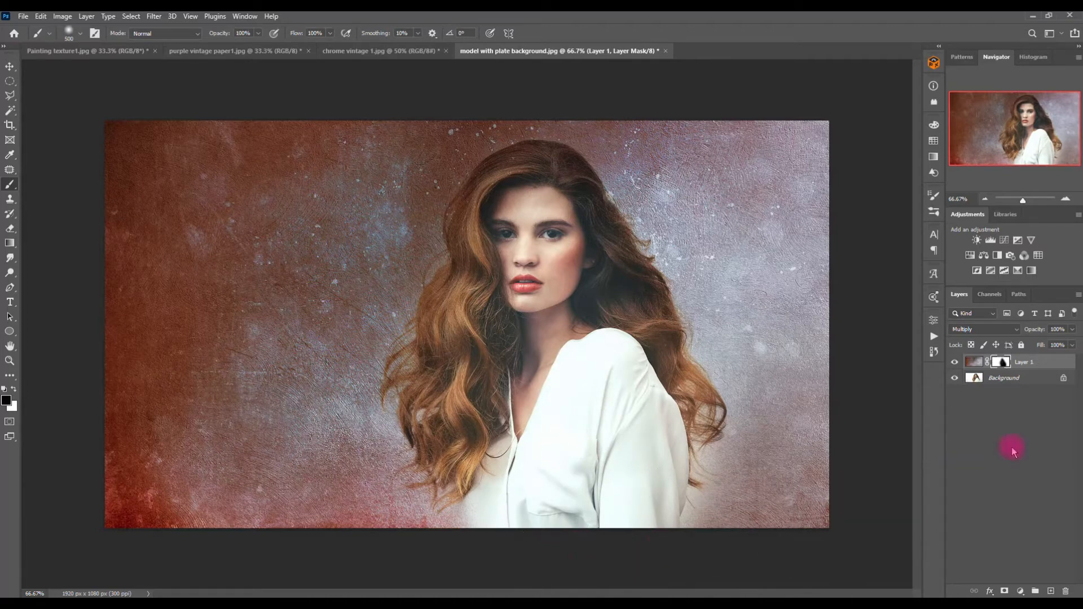
Step: Set the texture layer's opacity to 95%, toggling the layer's visibility to compare
{"action": "left_click", "coordinate": [954, 362]}
{"action": "left_click", "coordinate": [955, 363]}
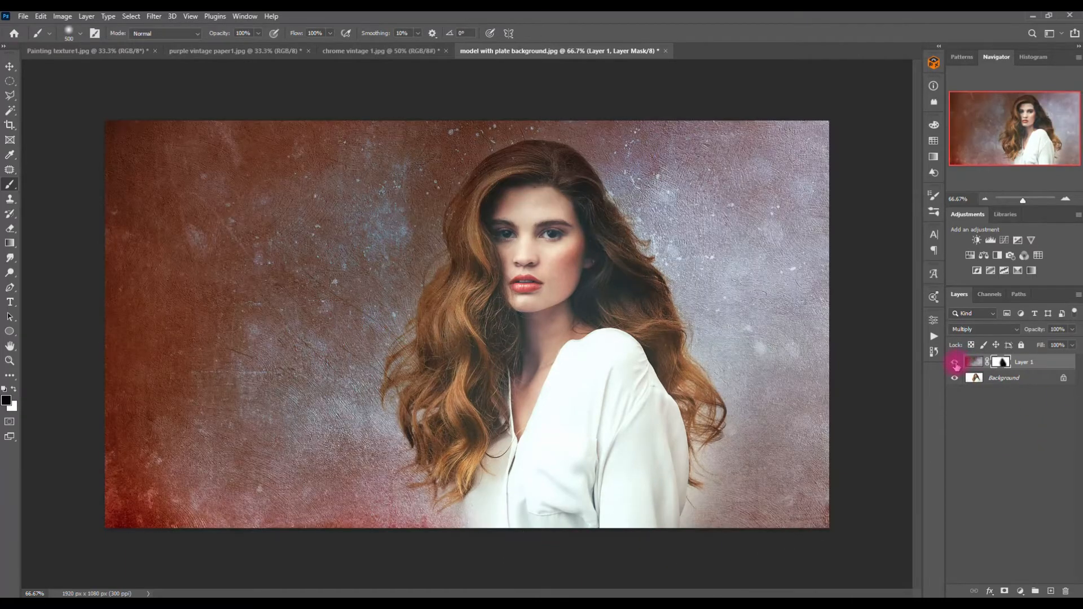
{"action": "left_click", "coordinate": [1072, 332]}
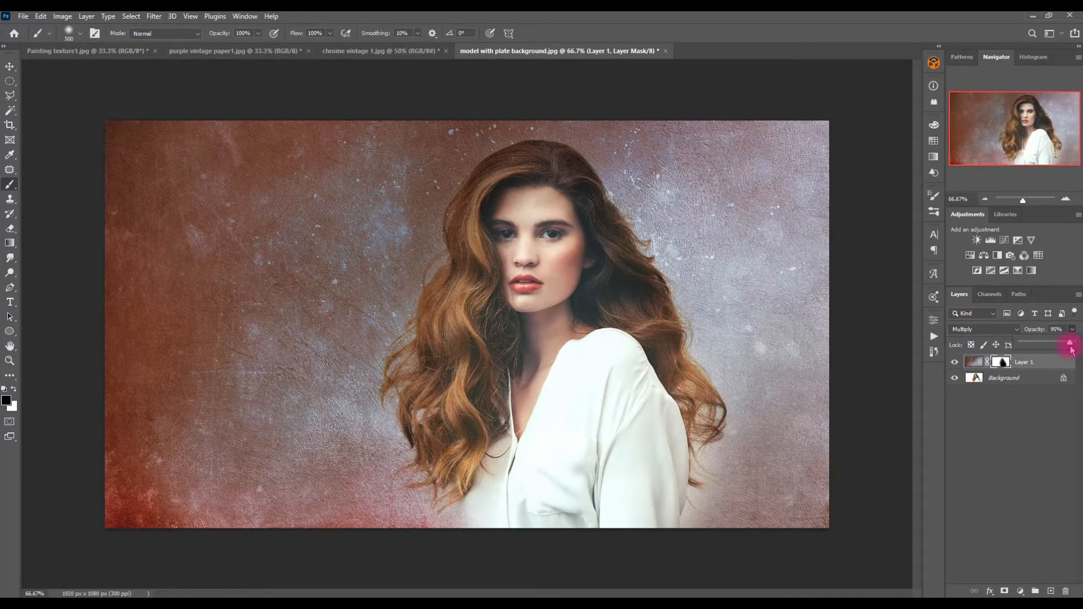
{"action": "left_click", "coordinate": [954, 362]}
{"action": "left_click", "coordinate": [954, 362]}
Step: Zoom in to 200% and refine the mask with a smaller brush over the forehead, eyes and hair
{"action": "left_click", "coordinate": [1065, 199]}
{"action": "left_click", "coordinate": [1065, 199]}
{"action": "left_click_drag", "start_coordinate": [1023, 141], "coordinate": [1031, 127]}
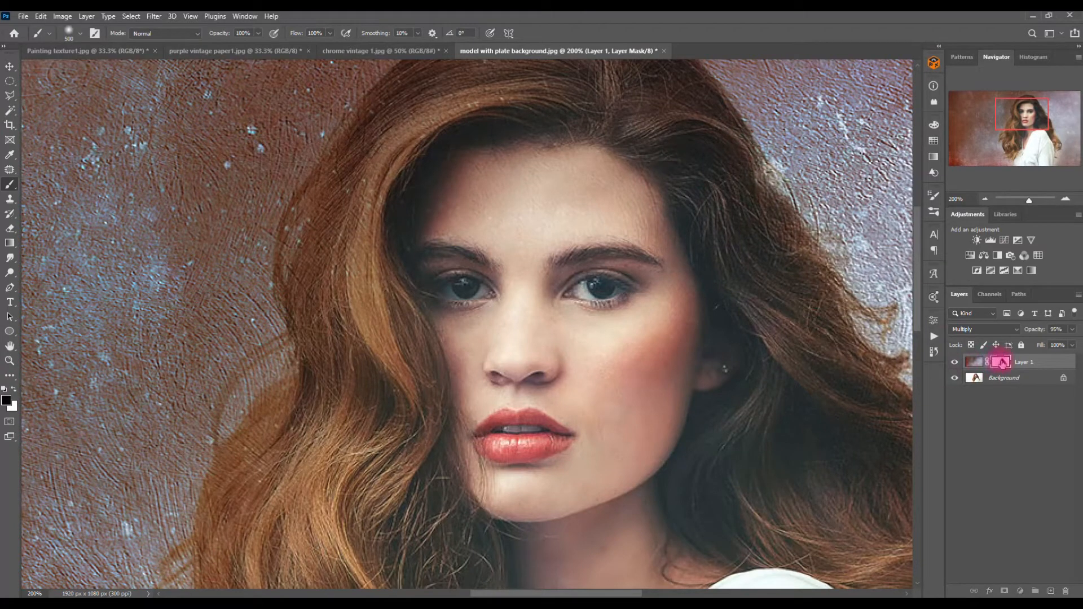
{"action": "key", "text": "bracketleft"}
{"action": "key", "text": "bracketleft"}
{"action": "key", "text": "bracketleft"}
{"action": "key", "text": "bracketleft"}
{"action": "key", "text": "bracketleft"}
{"action": "key", "text": "bracketleft"}
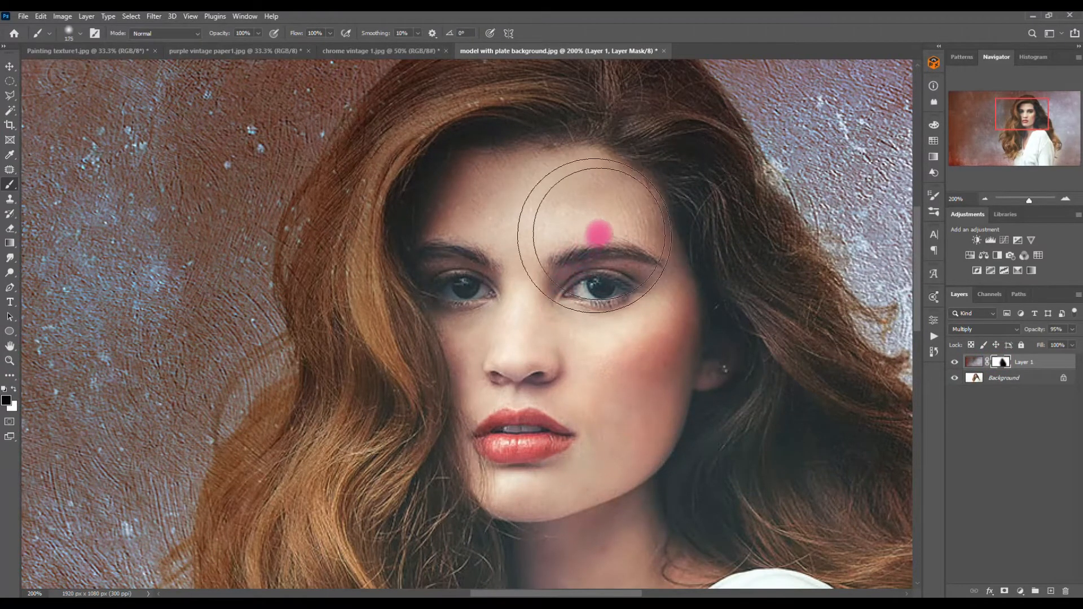
{"action": "mouse_move", "coordinate": [646, 224]}
{"action": "left_mouse_down"}
{"action": "mouse_move", "coordinate": [623, 224]}
{"action": "mouse_move", "coordinate": [663, 230]}
{"action": "mouse_move", "coordinate": [533, 201]}
{"action": "mouse_move", "coordinate": [454, 224]}
{"action": "mouse_move", "coordinate": [609, 189]}
{"action": "mouse_move", "coordinate": [562, 200]}
{"action": "mouse_move", "coordinate": [641, 297]}
{"action": "left_mouse_up"}
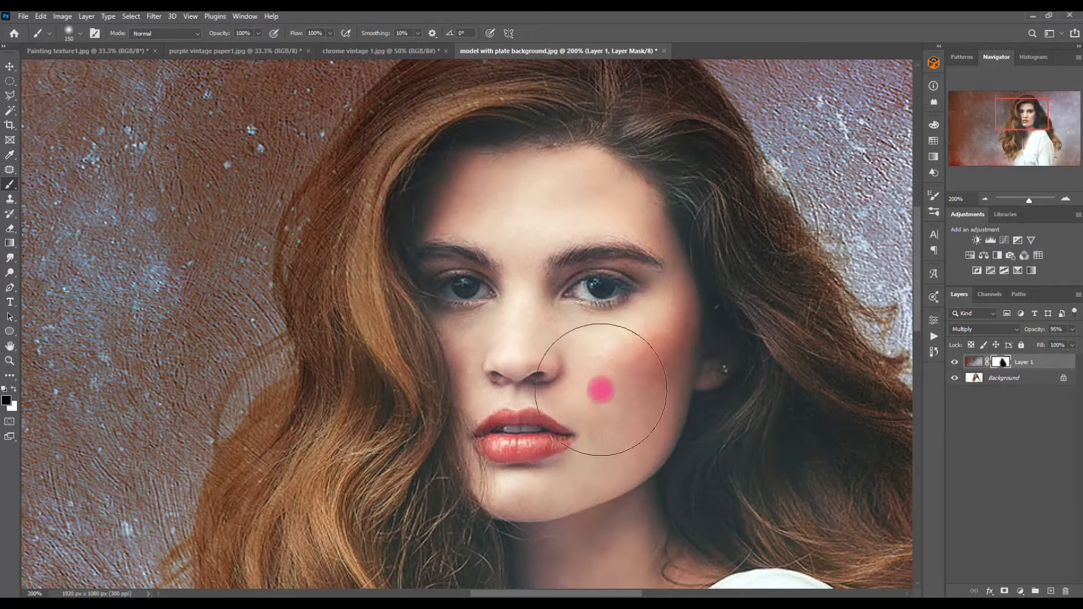
{"action": "left_click_drag", "start_coordinate": [1022, 119], "coordinate": [1025, 132]}
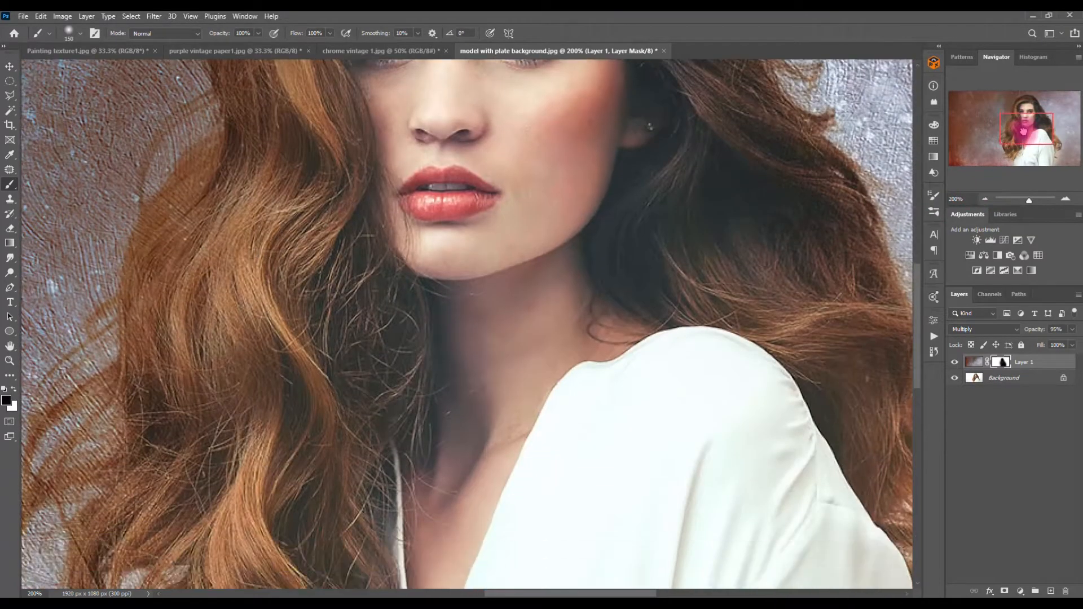
{"action": "key", "text": "space"}
{"action": "left_click_drag", "start_coordinate": [535, 474], "coordinate": [450, 180]}
{"action": "left_click_drag", "start_coordinate": [293, 372], "coordinate": [411, 295]}
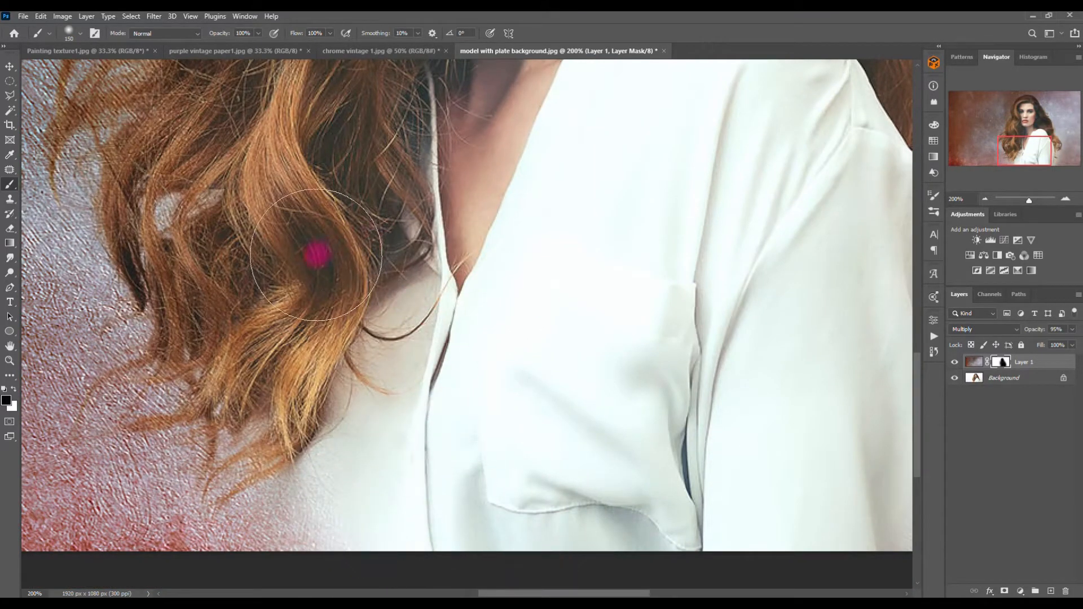
Step: Bring the Painting texture1 image into the model document as a new layer
{"action": "left_click", "coordinate": [984, 199]}
{"action": "left_click", "coordinate": [984, 199]}
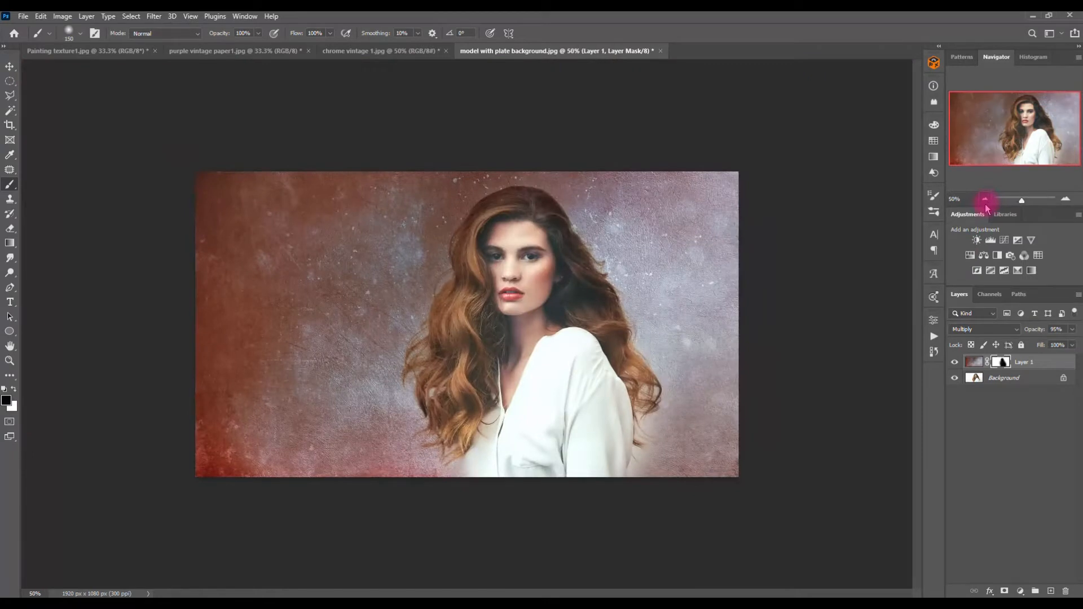
{"action": "left_click", "coordinate": [1065, 202]}
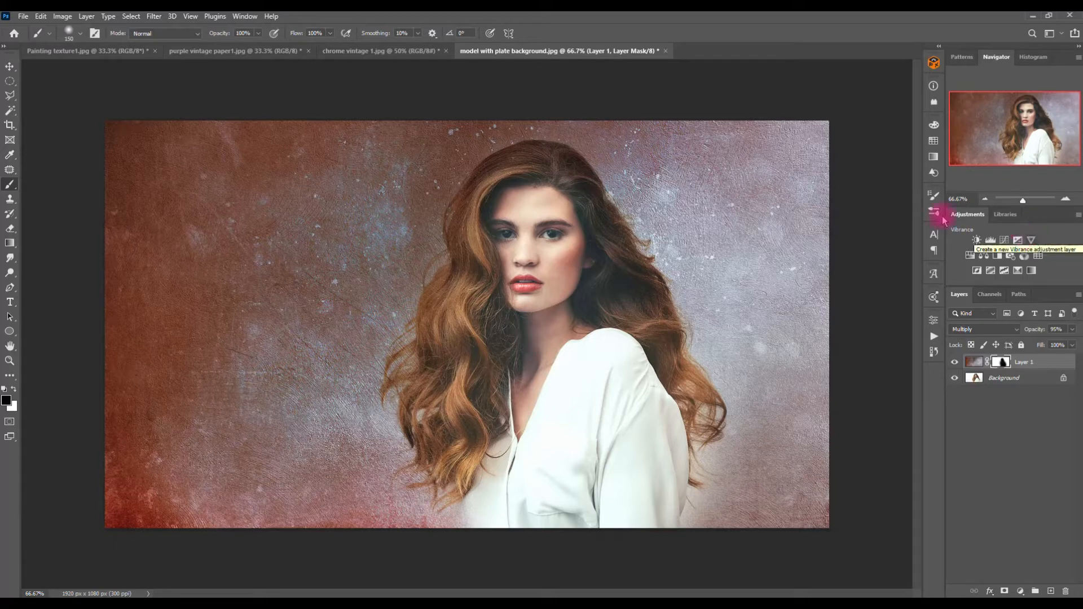
{"action": "left_click", "coordinate": [109, 51]}
{"action": "key", "text": "v"}
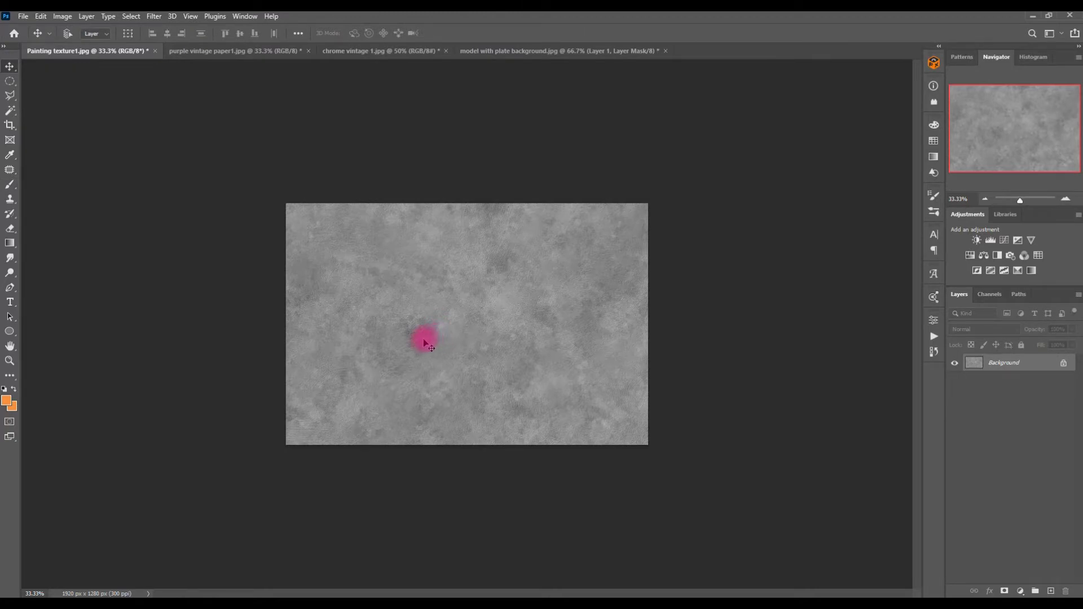
{"action": "key", "text": "ctrl+equal"}
{"action": "key", "text": "ctrl+equal"}
{"action": "key", "text": "ctrl+equal"}
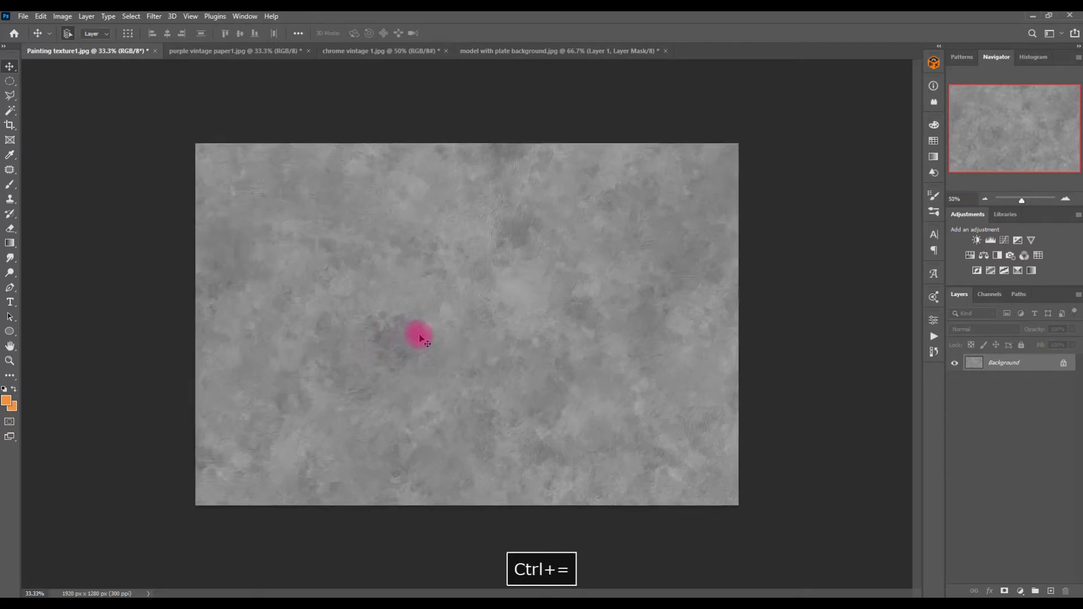
{"action": "key", "text": "ctrl+minus"}
{"action": "key", "text": "ctrl+minus"}
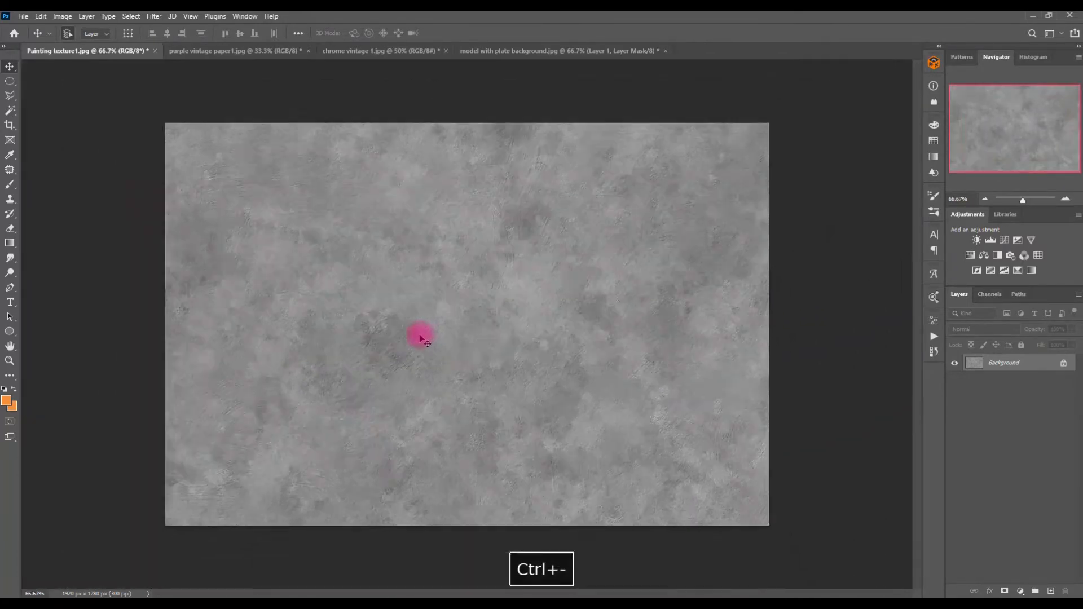
{"action": "left_click_drag", "start_coordinate": [416, 326], "coordinate": [529, 311]}
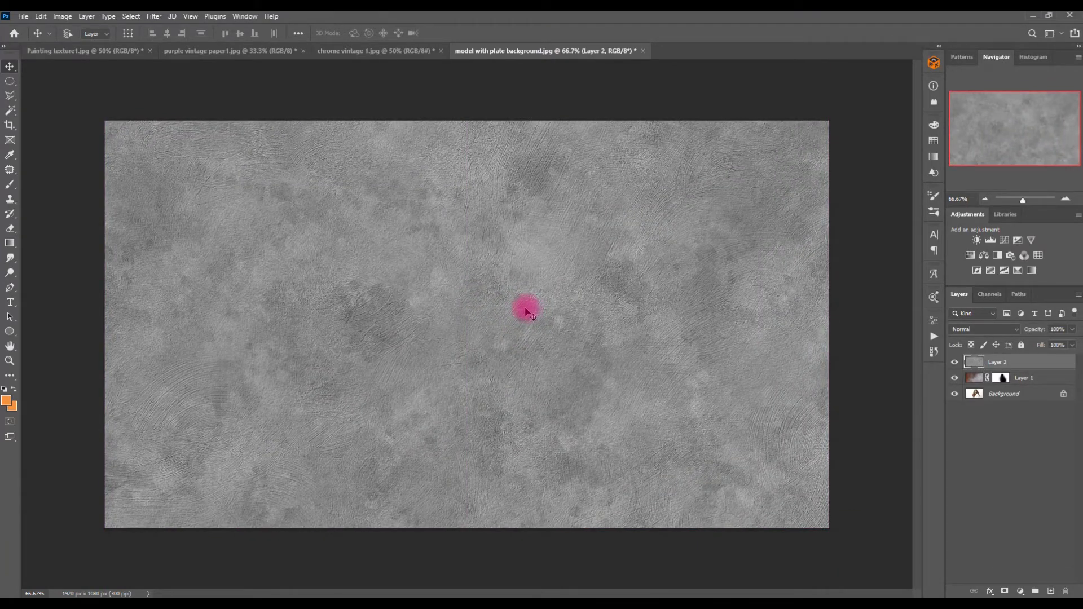
Step: Set the painting texture layer's blend mode to Overlay, toggling its visibility to compare
{"action": "left_click", "coordinate": [1001, 330]}
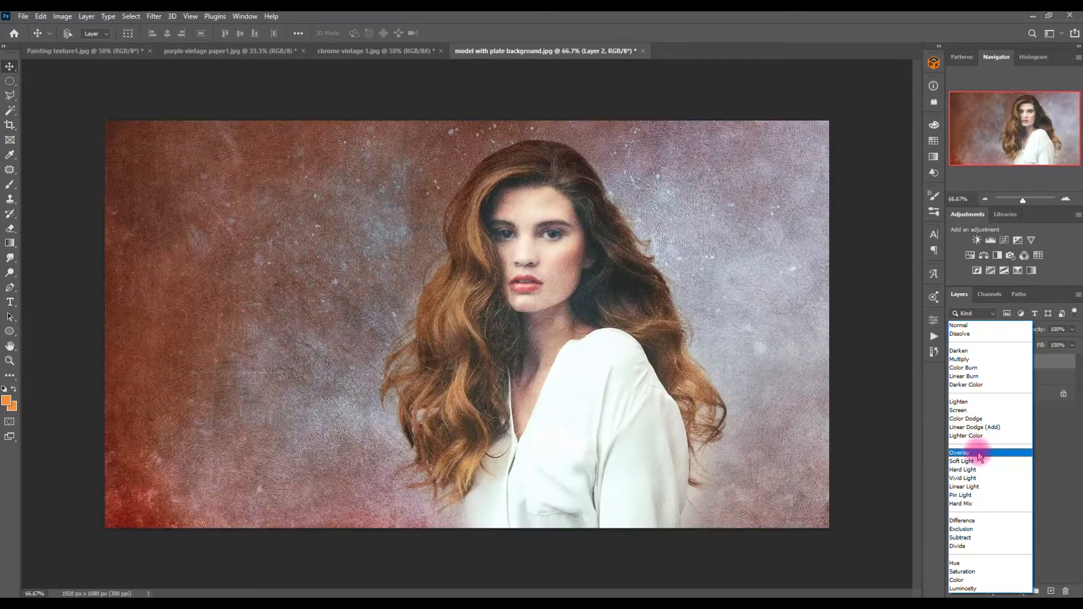
{"action": "left_click", "coordinate": [977, 452]}
{"action": "left_click", "coordinate": [953, 363]}
{"action": "left_click", "coordinate": [954, 363]}
{"action": "left_click", "coordinate": [954, 364]}
{"action": "left_click", "coordinate": [954, 363]}
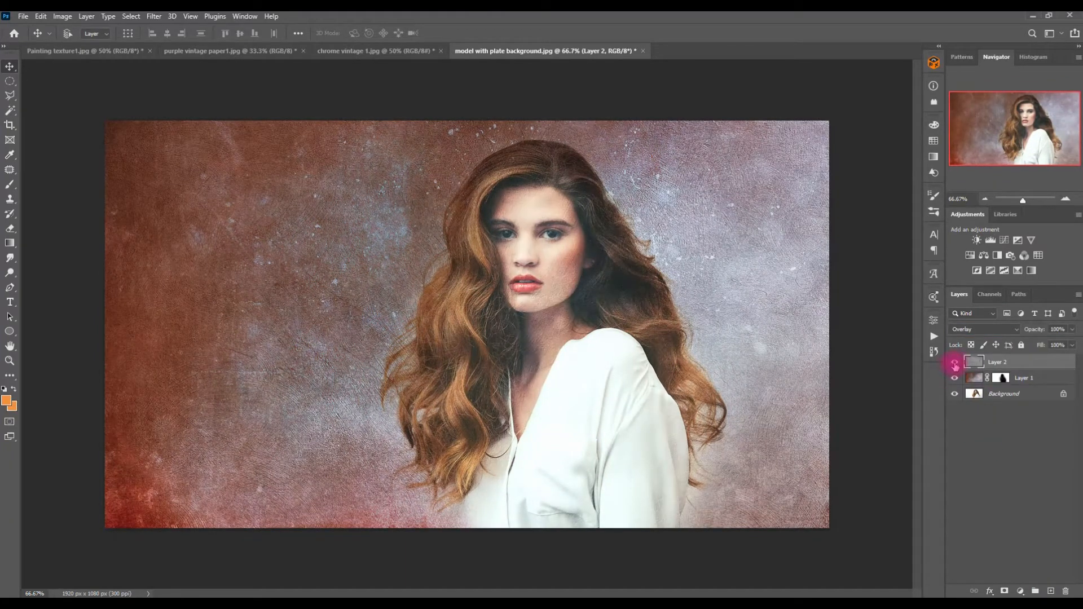
{"action": "left_click", "coordinate": [953, 363]}
{"action": "left_click", "coordinate": [953, 363]}
Step: Add a layer mask to the painting texture layer and paint black over the model's face and neck
{"action": "left_click", "coordinate": [1003, 591]}
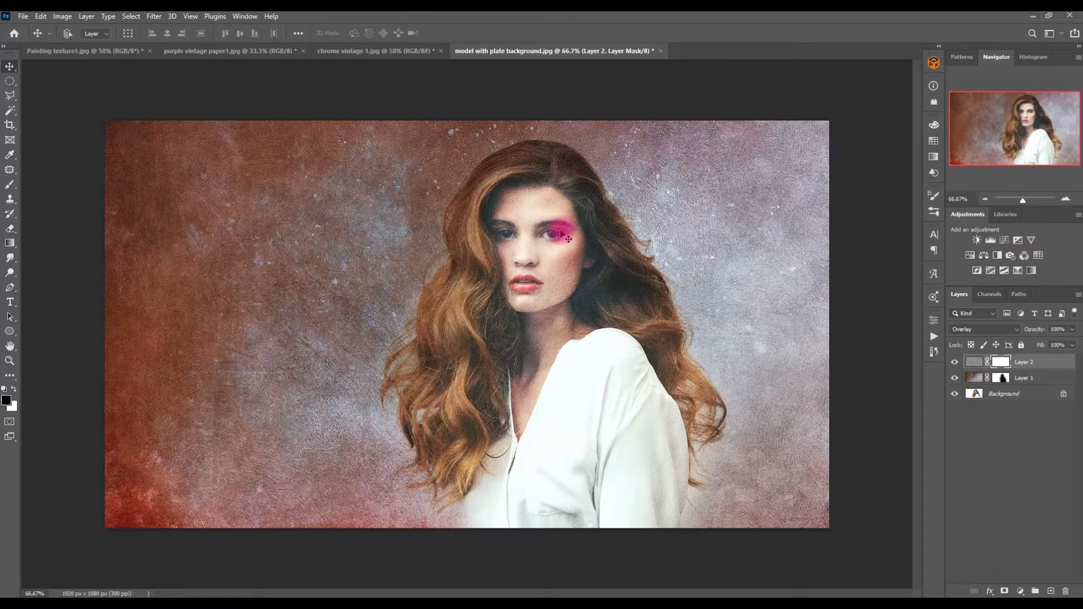
{"action": "key", "text": "b"}
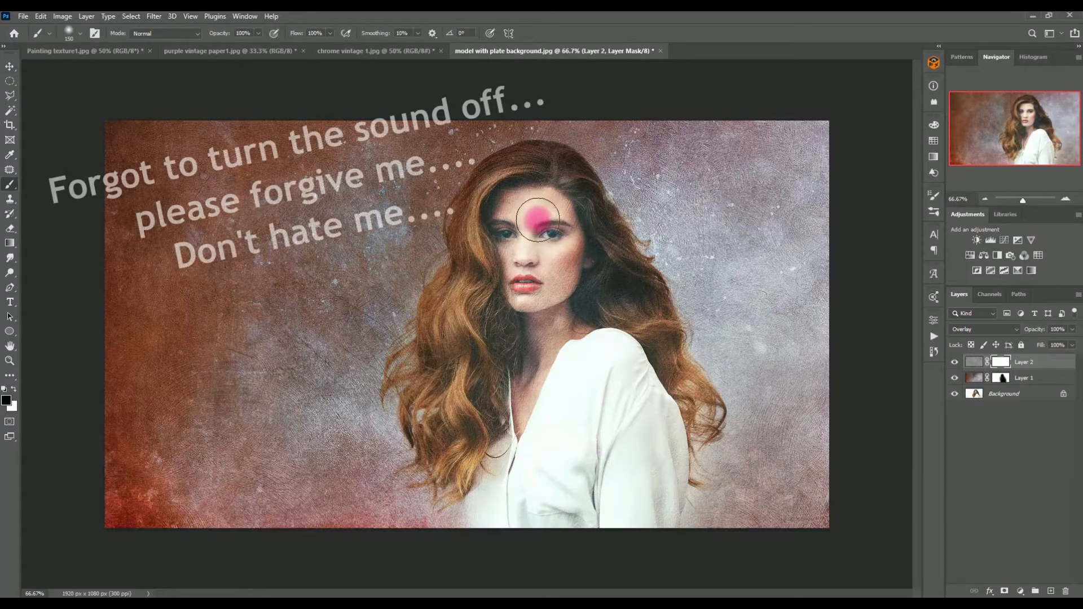
{"action": "left_click", "coordinate": [81, 33]}
{"action": "left_click_drag", "start_coordinate": [105, 72], "coordinate": [112, 73]}
{"action": "left_click", "coordinate": [643, 30]}
{"action": "mouse_move", "coordinate": [534, 212]}
{"action": "left_mouse_down"}
{"action": "mouse_move", "coordinate": [560, 217]}
{"action": "mouse_move", "coordinate": [556, 291]}
{"action": "mouse_move", "coordinate": [525, 327]}
{"action": "mouse_move", "coordinate": [514, 241]}
{"action": "mouse_move", "coordinate": [529, 380]}
{"action": "mouse_move", "coordinate": [545, 334]}
{"action": "mouse_move", "coordinate": [557, 341]}
{"action": "mouse_move", "coordinate": [583, 321]}
{"action": "mouse_move", "coordinate": [523, 401]}
{"action": "left_mouse_up"}
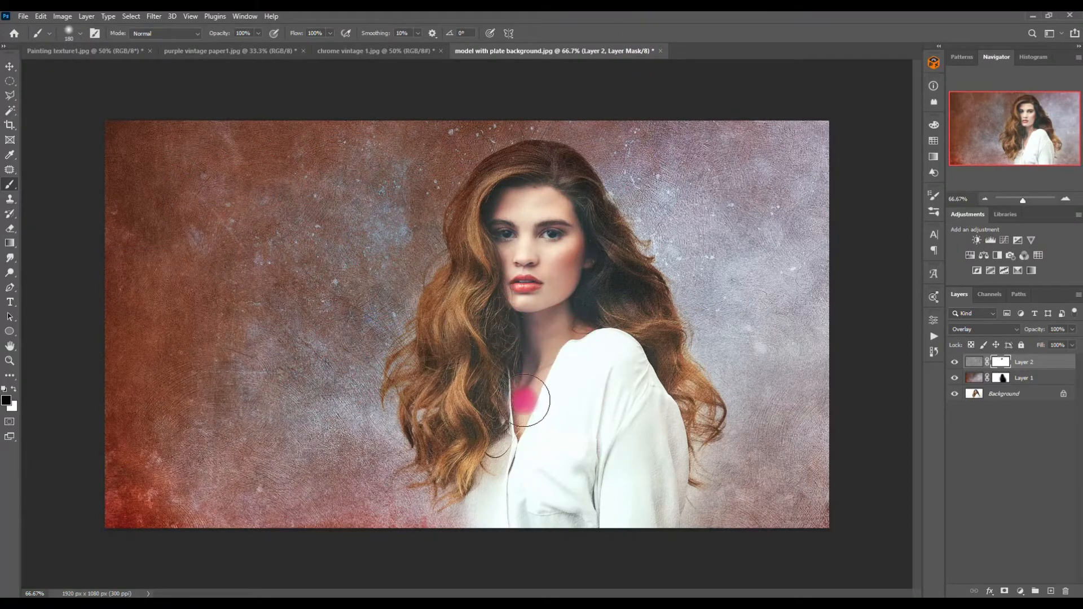
{"action": "key", "text": "v"}
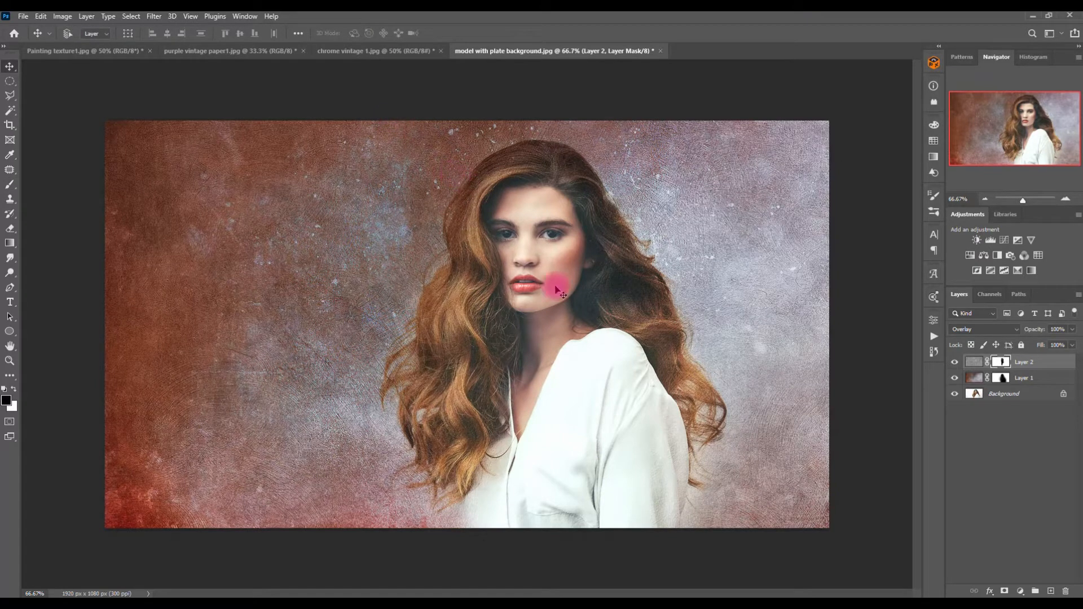
{"action": "key", "text": "b"}
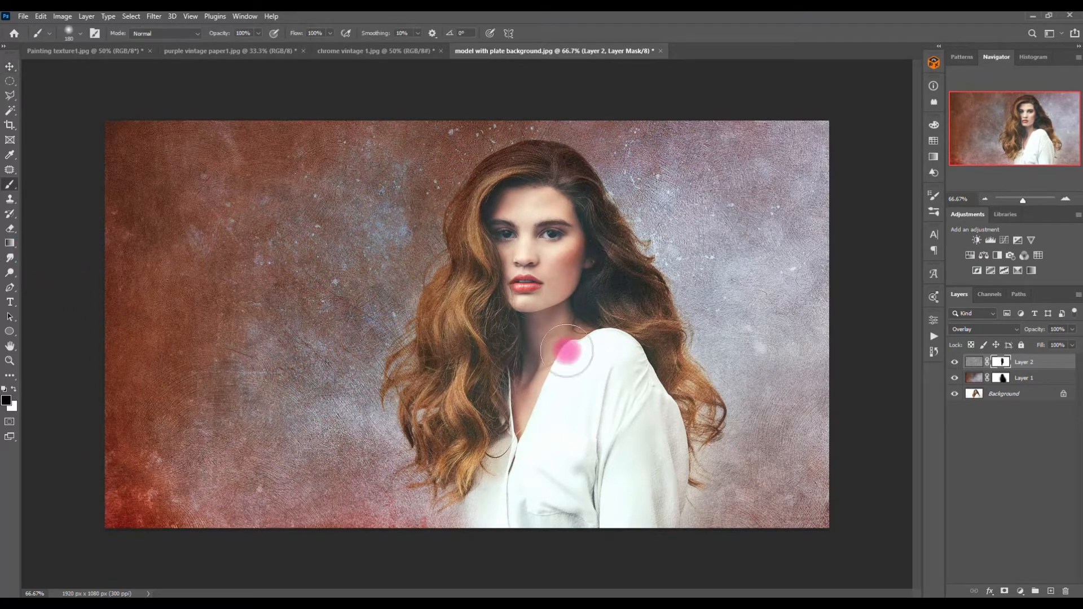
{"action": "key", "text": "bracketright"}
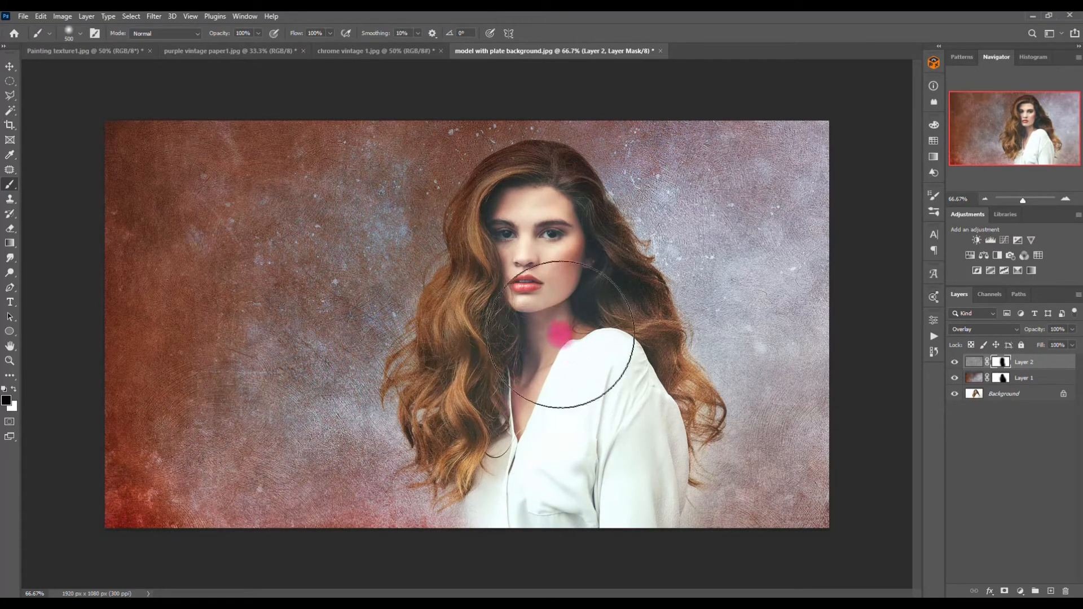
Step: Toggle the painting texture and background layers' visibility to compare the effect
{"action": "left_click", "coordinate": [955, 362]}
{"action": "left_click", "coordinate": [956, 362]}
{"action": "left_click", "coordinate": [954, 397], "text": "alt"}
{"action": "left_click", "coordinate": [954, 398], "text": "alt"}
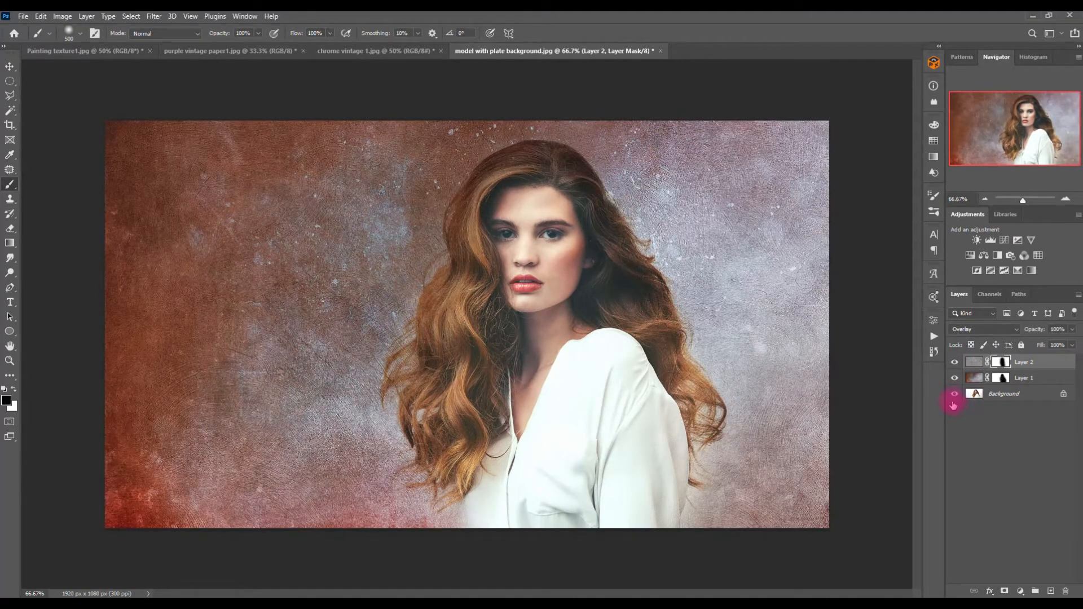
{"action": "left_click", "coordinate": [953, 397], "text": "alt"}
{"action": "left_click", "coordinate": [954, 396], "text": "alt"}
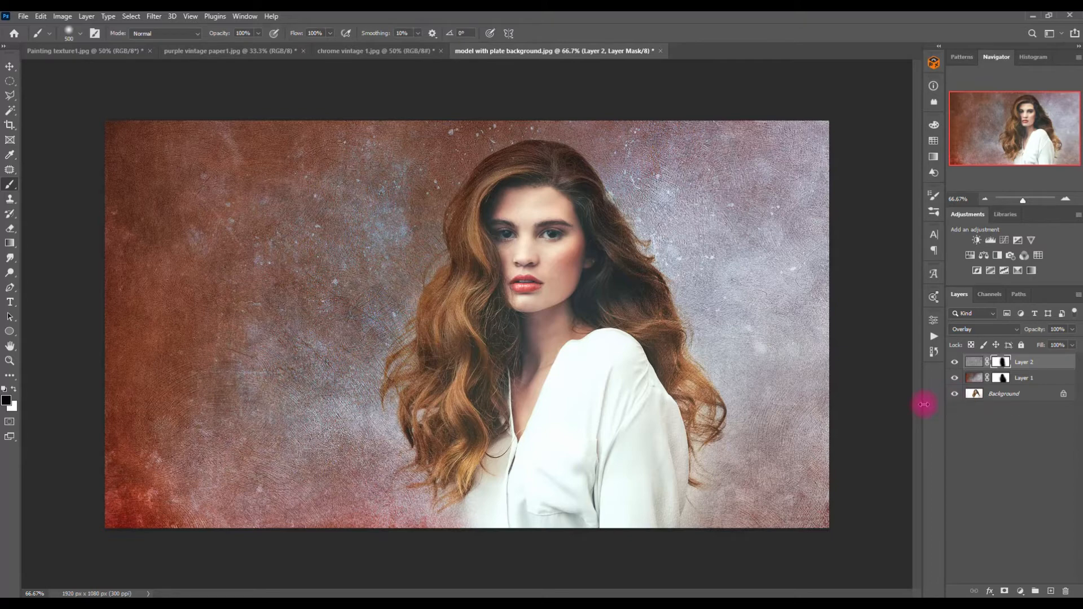
Step: Try a Gradient Map adjustment layer with a duotone preset in Soft Light mode, then delete it
{"action": "left_click", "coordinate": [1017, 270]}
{"action": "left_click", "coordinate": [906, 359]}
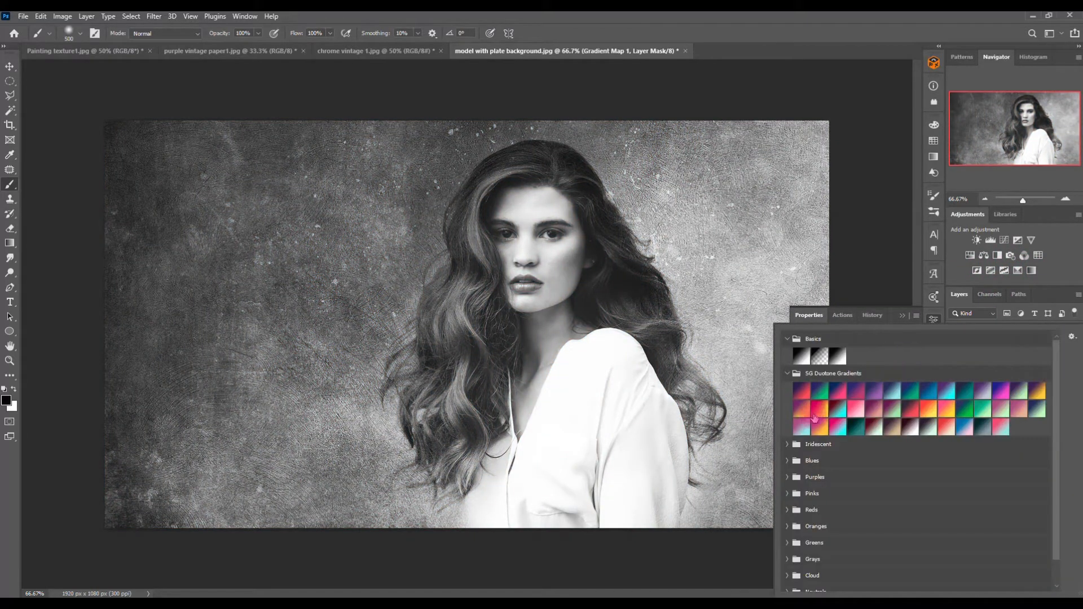
{"action": "left_click", "coordinate": [802, 427]}
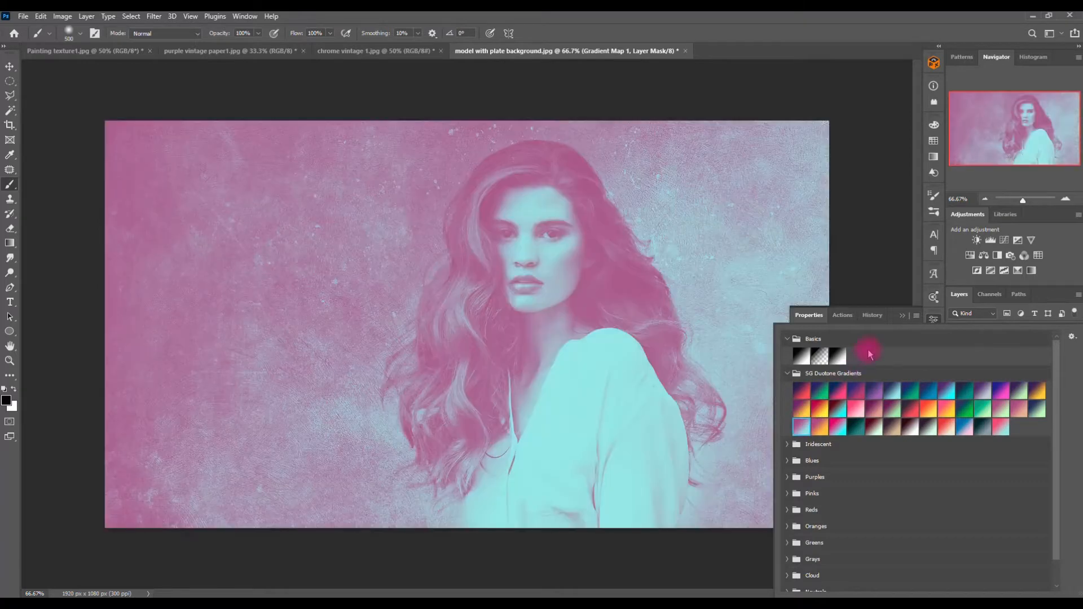
{"action": "left_click", "coordinate": [917, 300]}
{"action": "left_click", "coordinate": [963, 362]}
{"action": "left_click", "coordinate": [979, 331]}
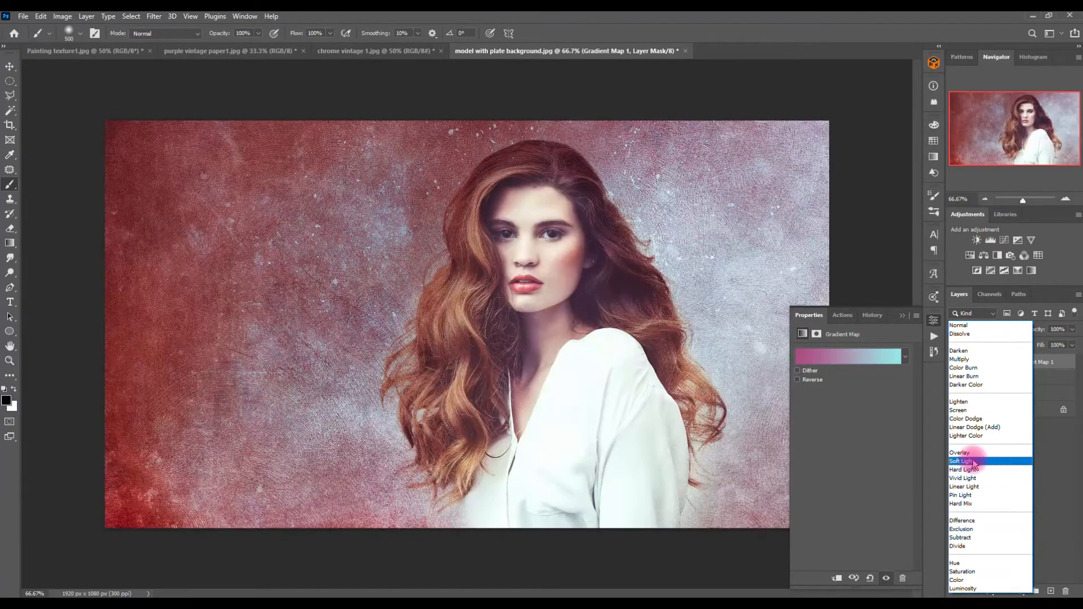
{"action": "left_click", "coordinate": [965, 461]}
{"action": "left_click", "coordinate": [955, 362]}
{"action": "left_click", "coordinate": [955, 362]}
{"action": "left_click", "coordinate": [955, 362]}
{"action": "left_click", "coordinate": [955, 362]}
{"action": "left_click", "coordinate": [1071, 345]}
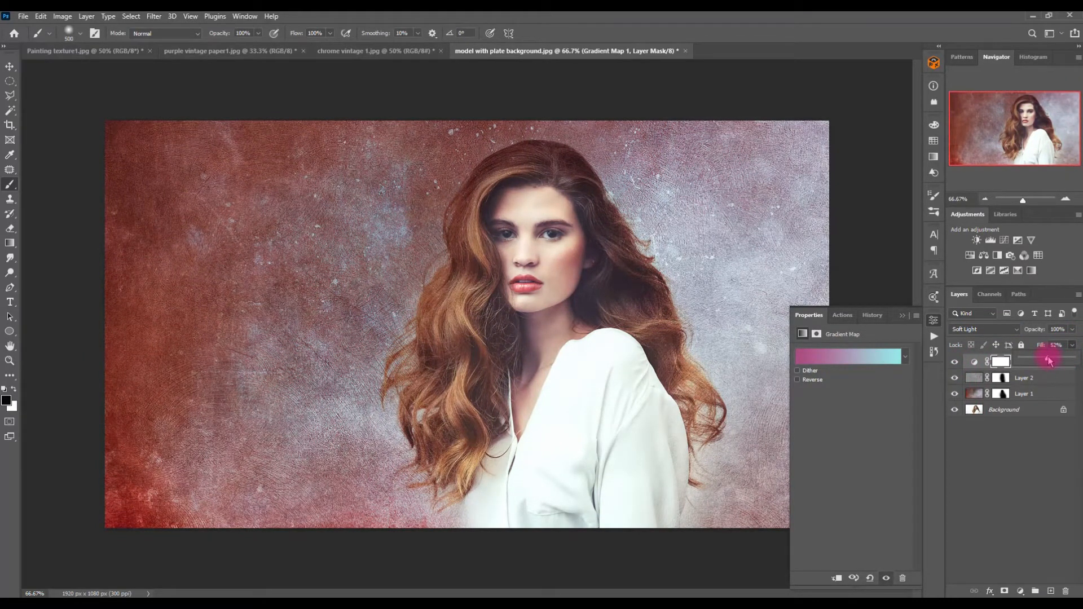
{"action": "left_click", "coordinate": [955, 362]}
{"action": "left_click", "coordinate": [954, 362]}
{"action": "left_click", "coordinate": [955, 362]}
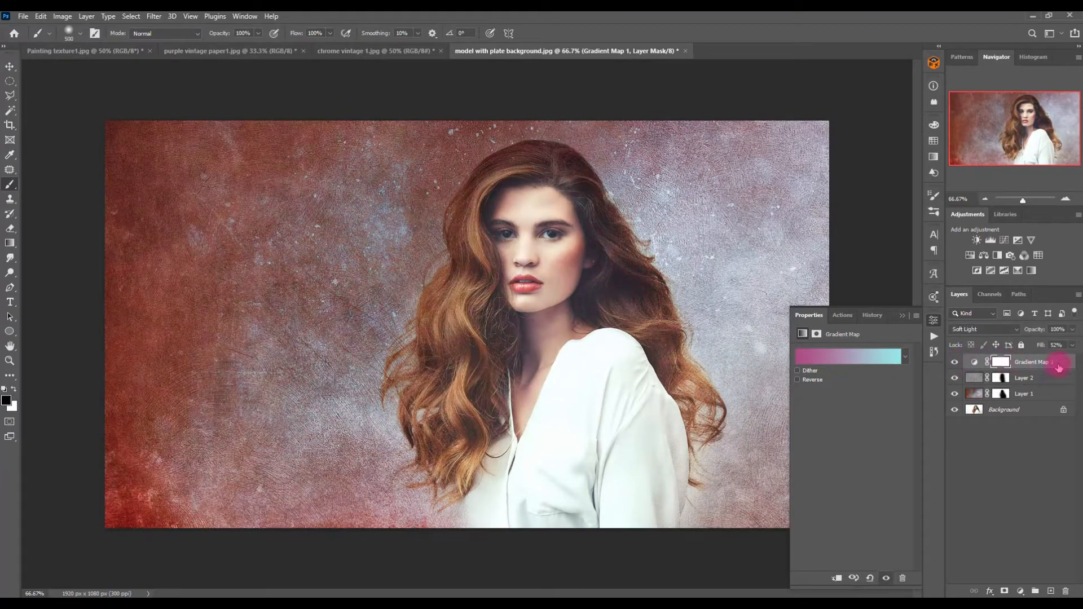
{"action": "left_click_drag", "start_coordinate": [1054, 376], "coordinate": [1065, 591]}
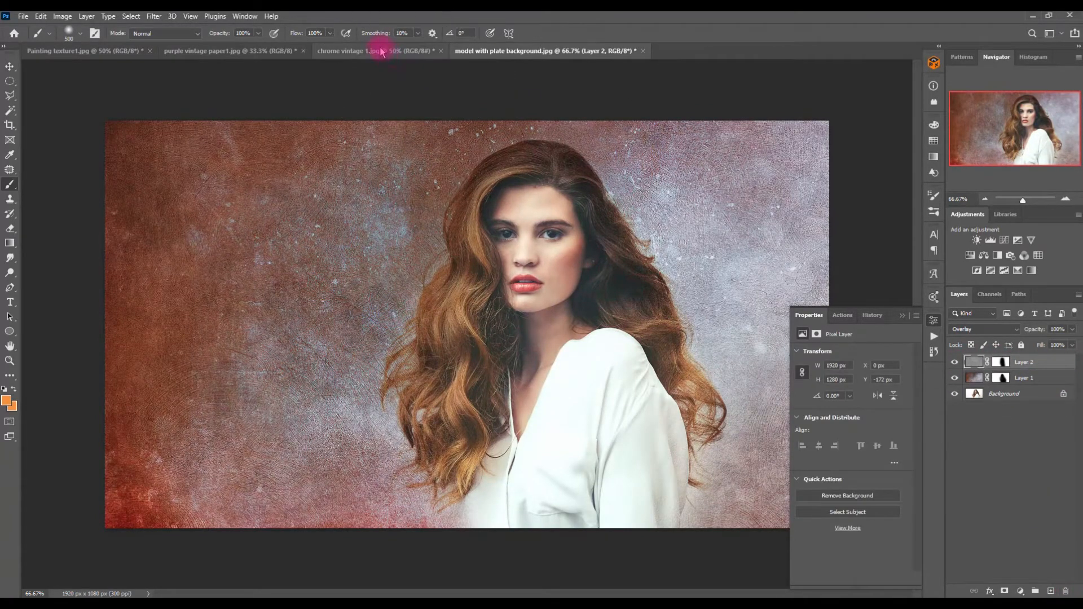
Step: Bring the purple vintage paper1 texture into the model document as a new layer
{"action": "left_click", "coordinate": [347, 52]}
{"action": "left_click", "coordinate": [280, 50]}
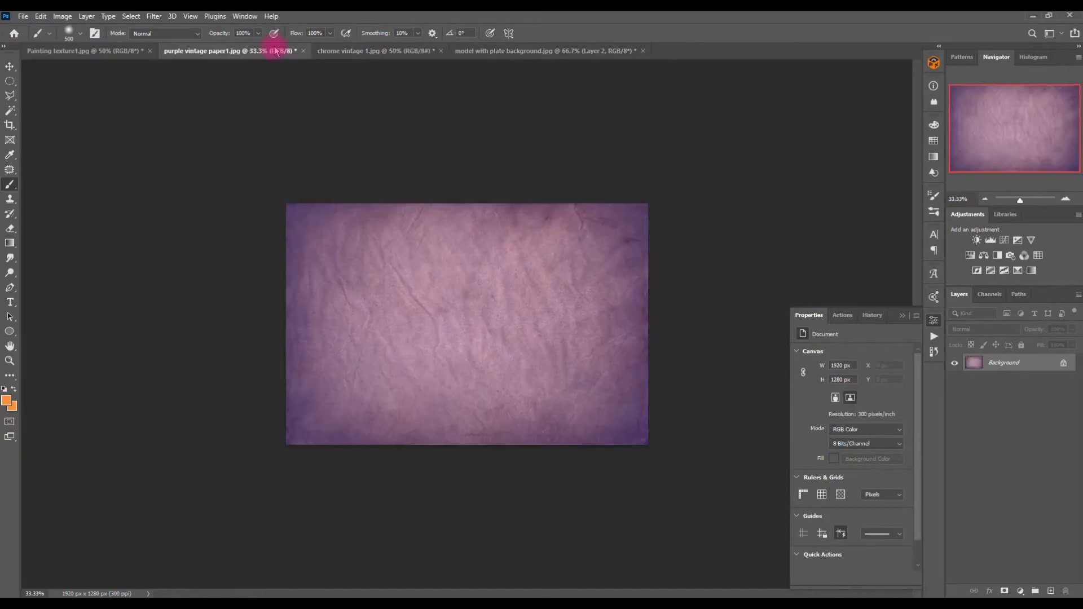
{"action": "key", "text": "v"}
{"action": "left_click_drag", "start_coordinate": [395, 254], "coordinate": [524, 303]}
Step: Free Transform the purple texture layer so it fits the canvas height
{"action": "left_click", "coordinate": [987, 199]}
{"action": "left_click", "coordinate": [983, 201]}
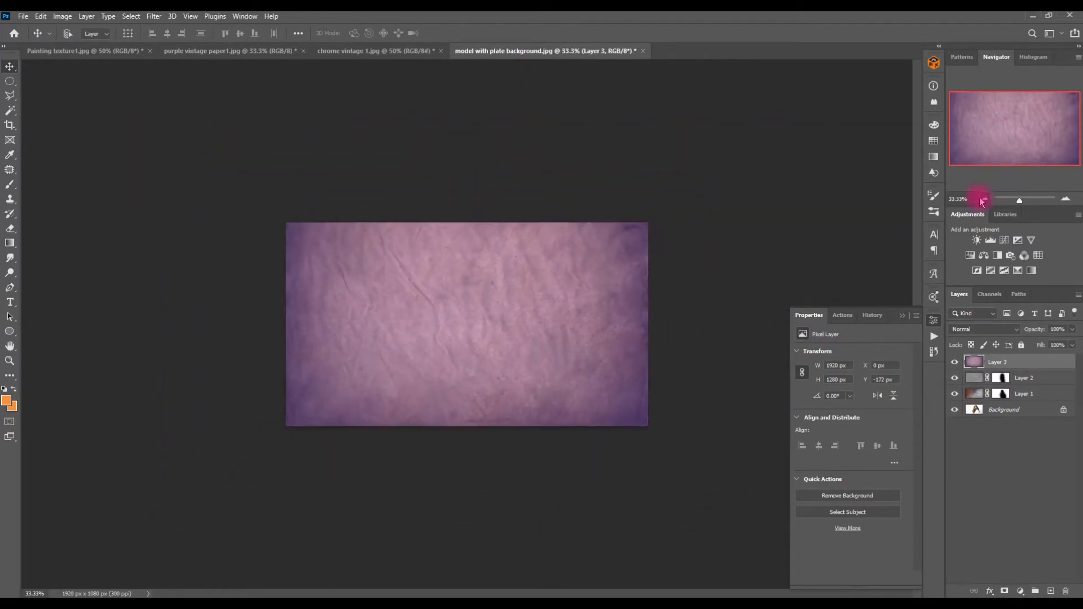
{"action": "key", "text": "ctrl+t"}
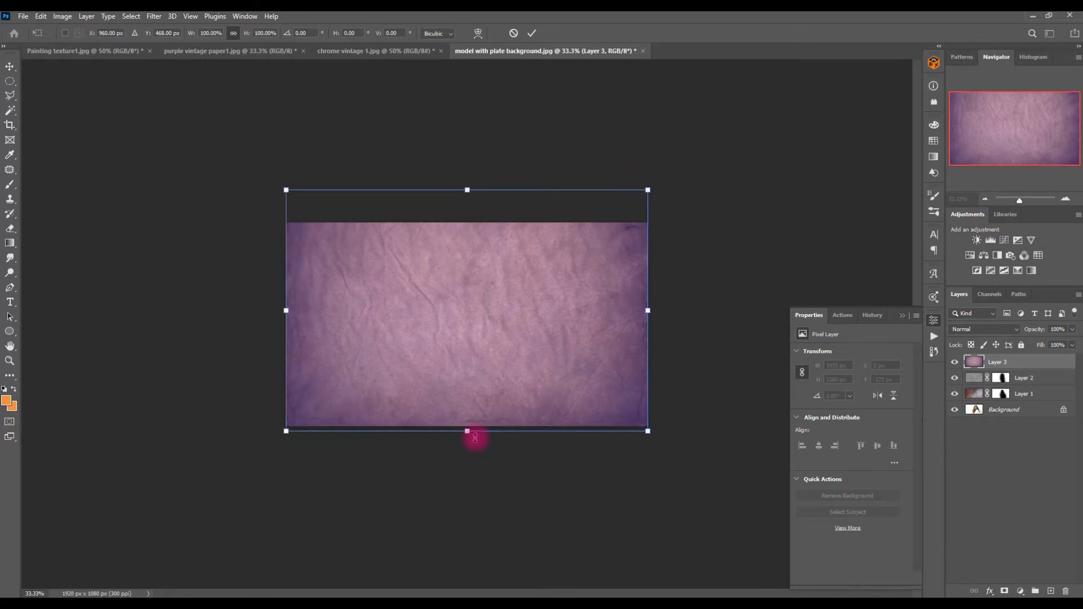
{"action": "left_click_drag", "start_coordinate": [471, 432], "coordinate": [472, 427]}
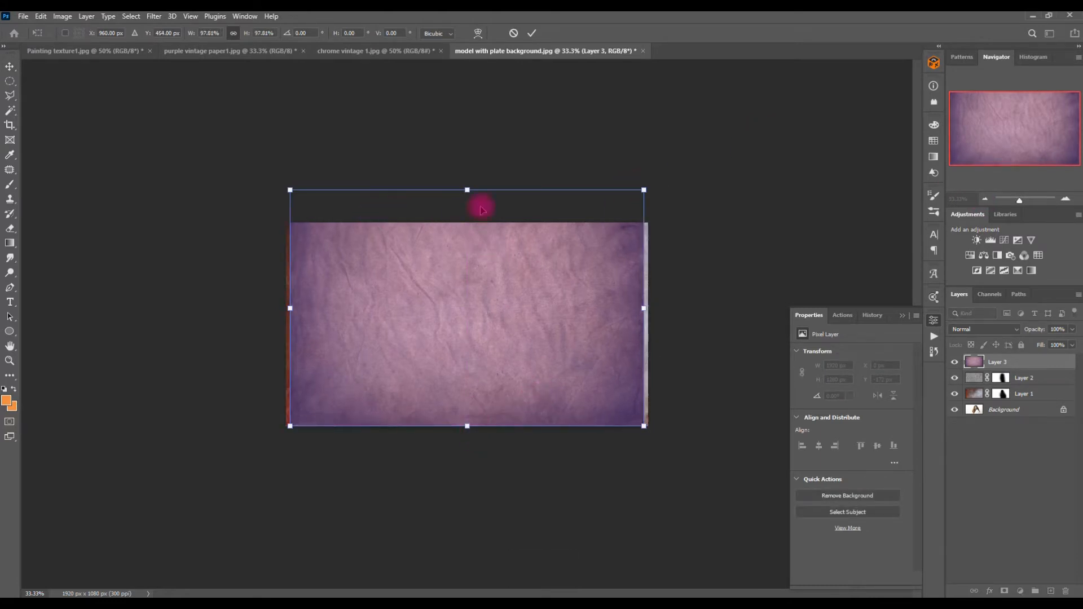
{"action": "left_click_drag", "start_coordinate": [468, 189], "coordinate": [467, 223]}
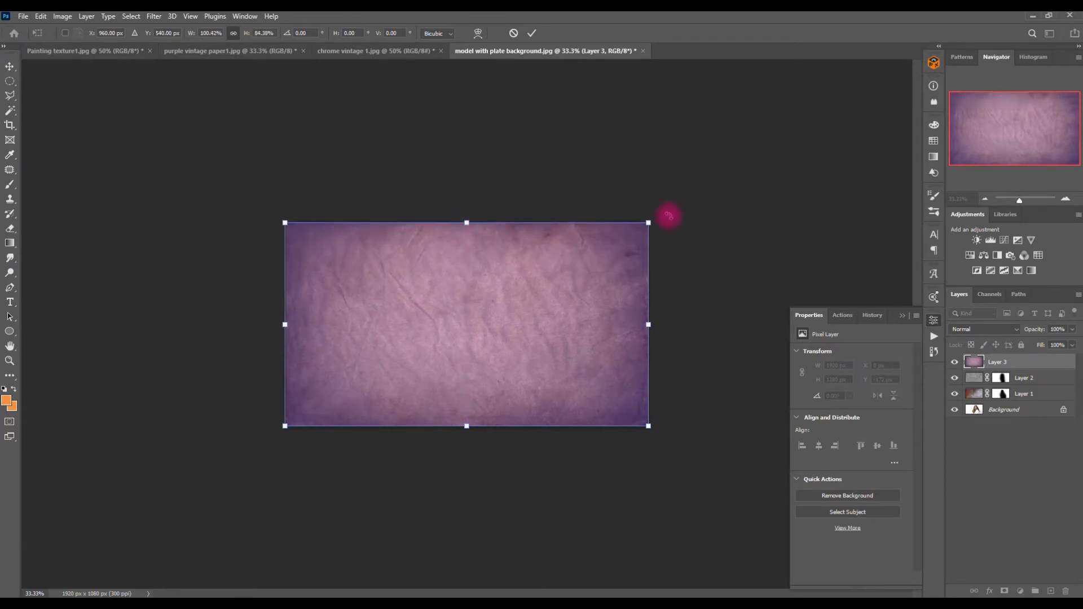
{"action": "key", "text": "Return"}
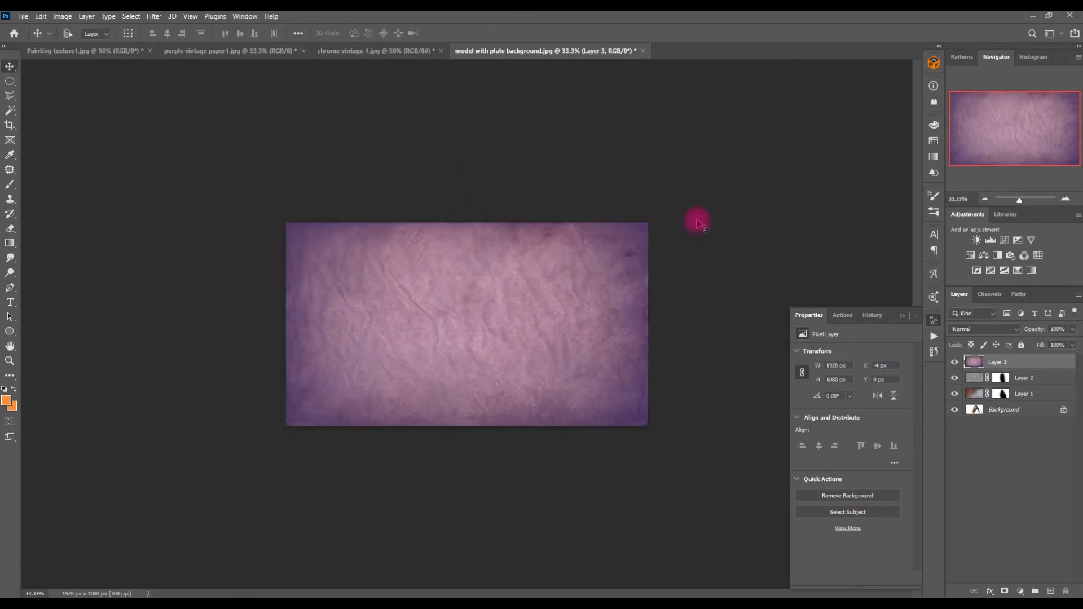
Step: Set the purple texture layer's blend mode to Hue and fill to 43%, toggling its visibility to compare
{"action": "left_click", "coordinate": [968, 329]}
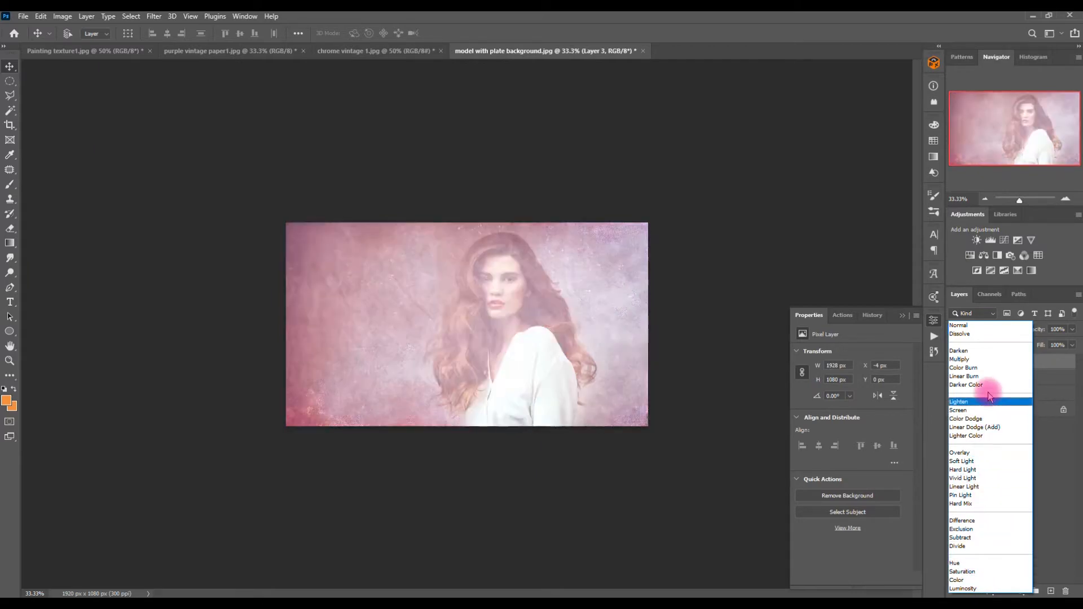
{"action": "left_click", "coordinate": [974, 566]}
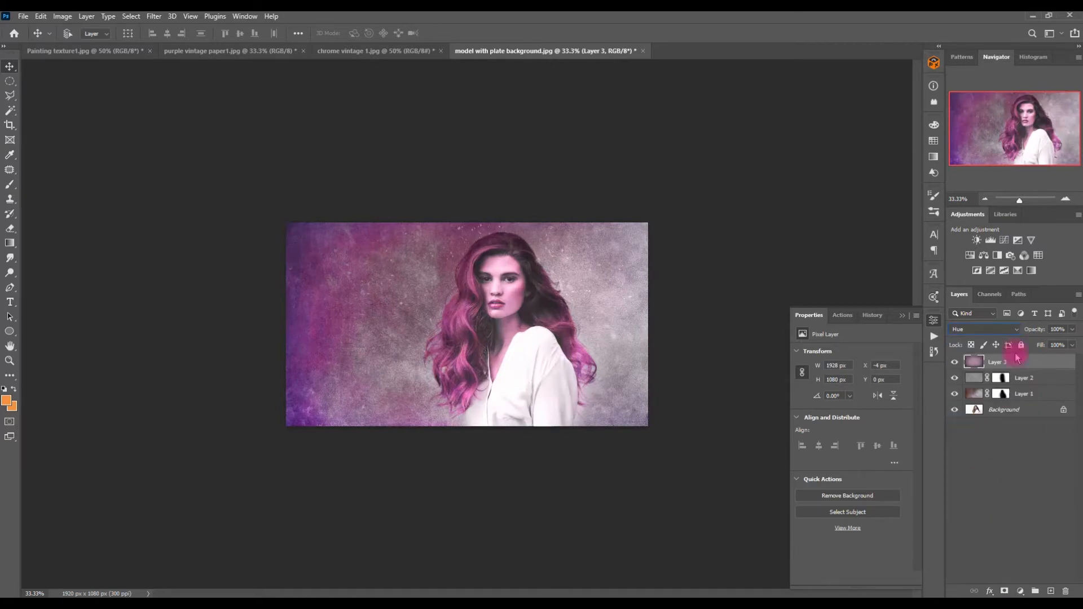
{"action": "left_click", "coordinate": [1065, 198]}
{"action": "left_click", "coordinate": [1066, 198]}
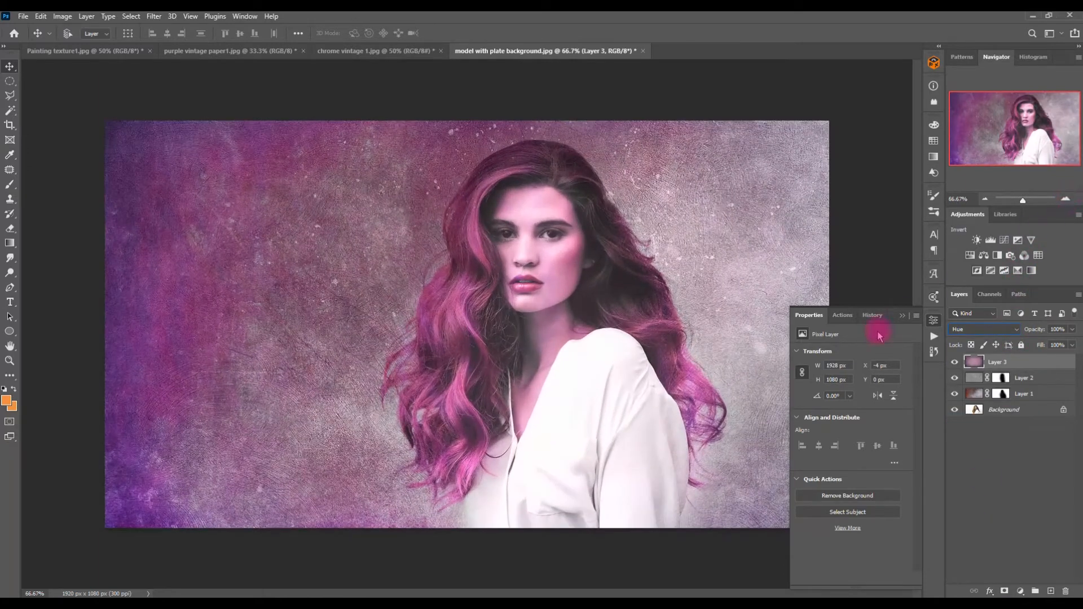
{"action": "left_click", "coordinate": [901, 316]}
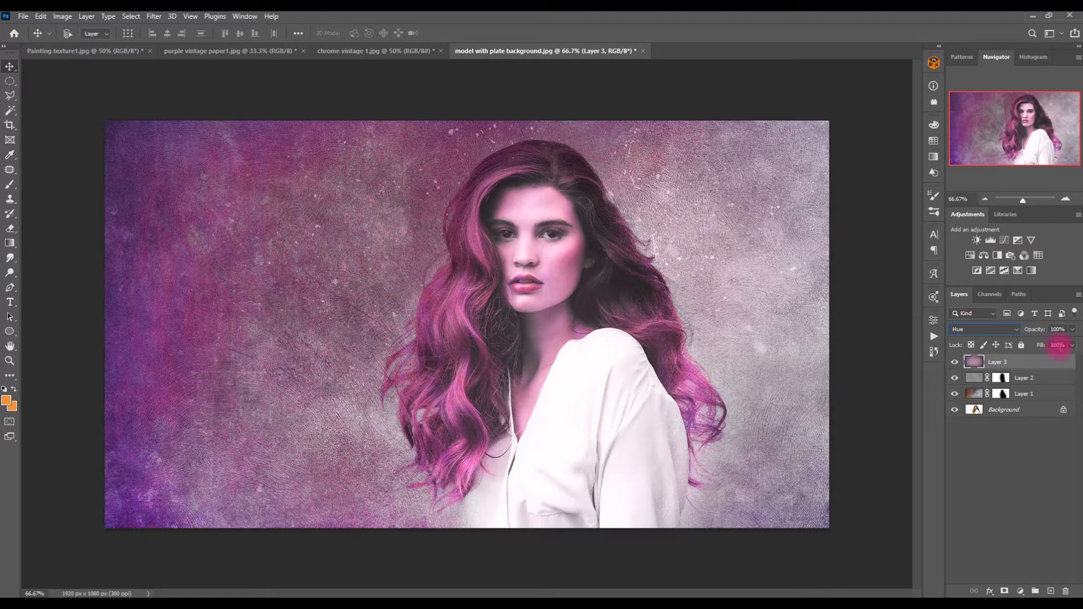
{"action": "left_click", "coordinate": [1072, 346]}
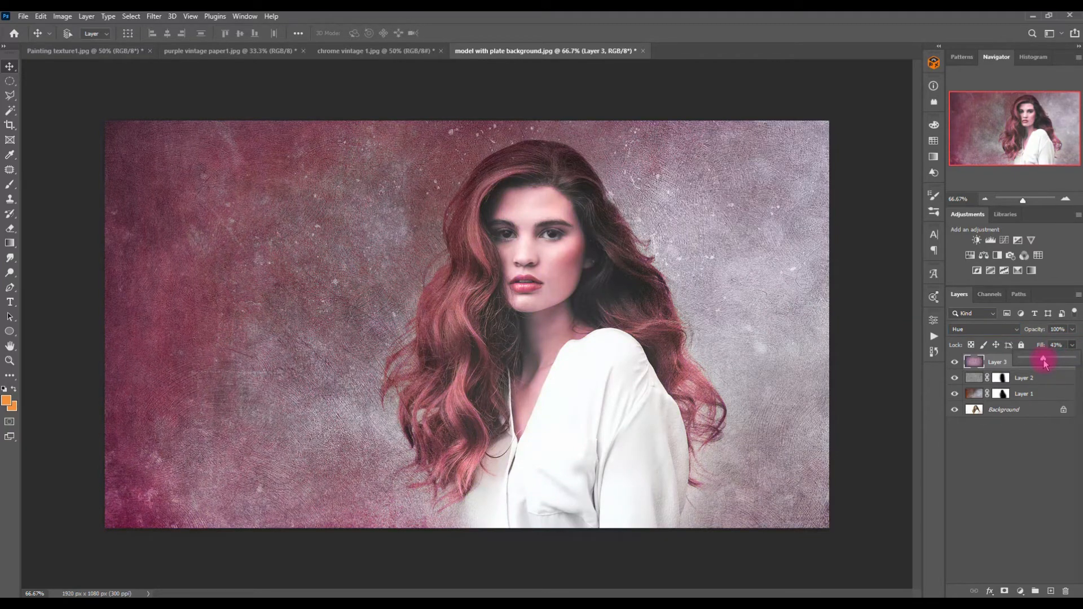
{"action": "left_click", "coordinate": [954, 363]}
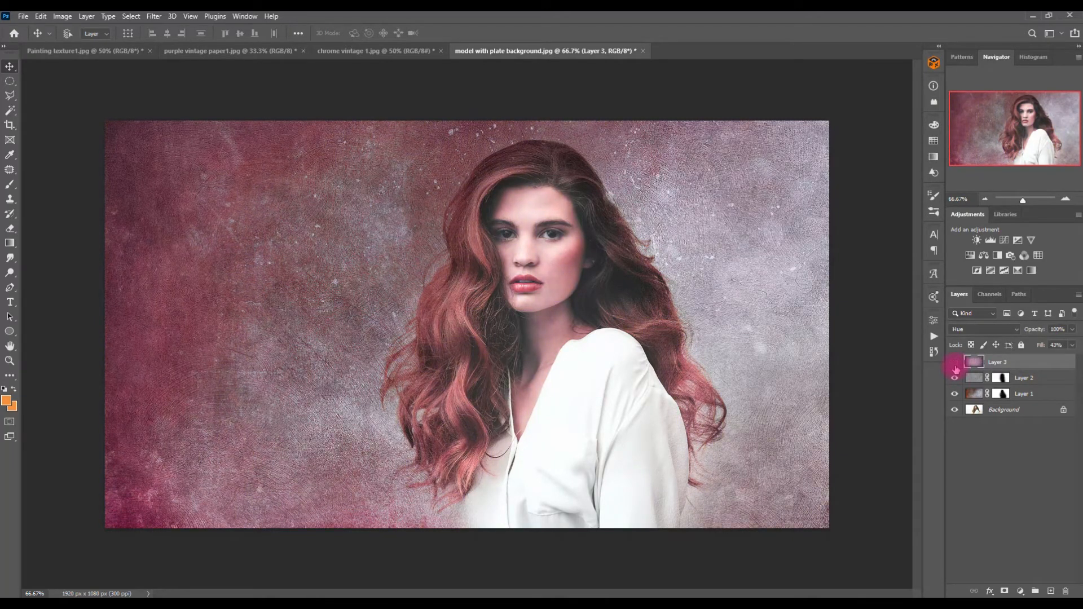
Step: Add a layer mask to the purple texture layer and brush black over the model's face and body to hide the texture there
{"action": "left_click", "coordinate": [986, 590]}
{"action": "left_click", "coordinate": [1004, 591]}
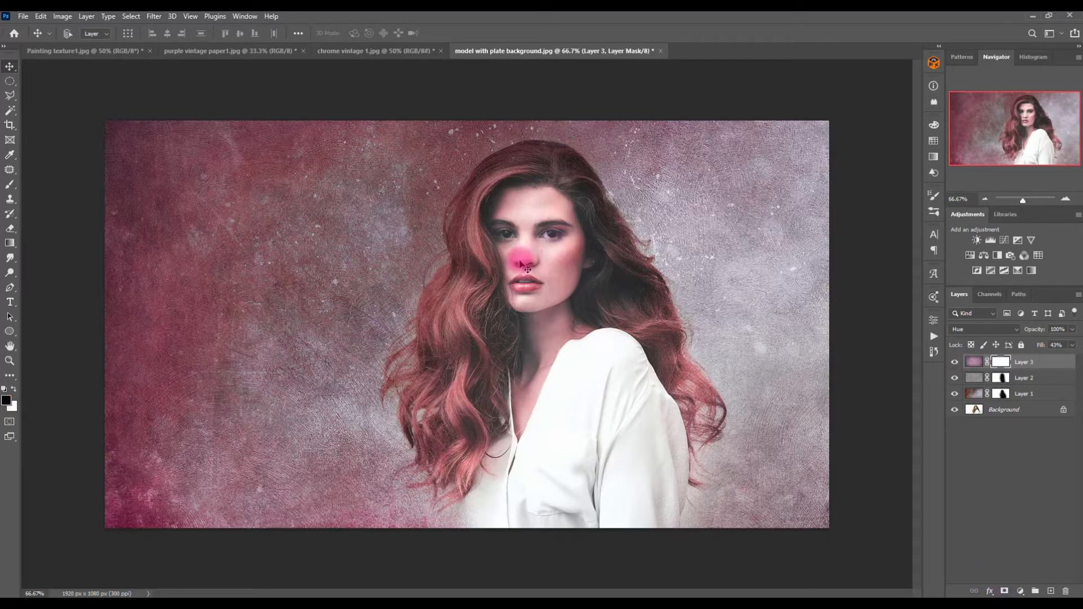
{"action": "key", "text": "b"}
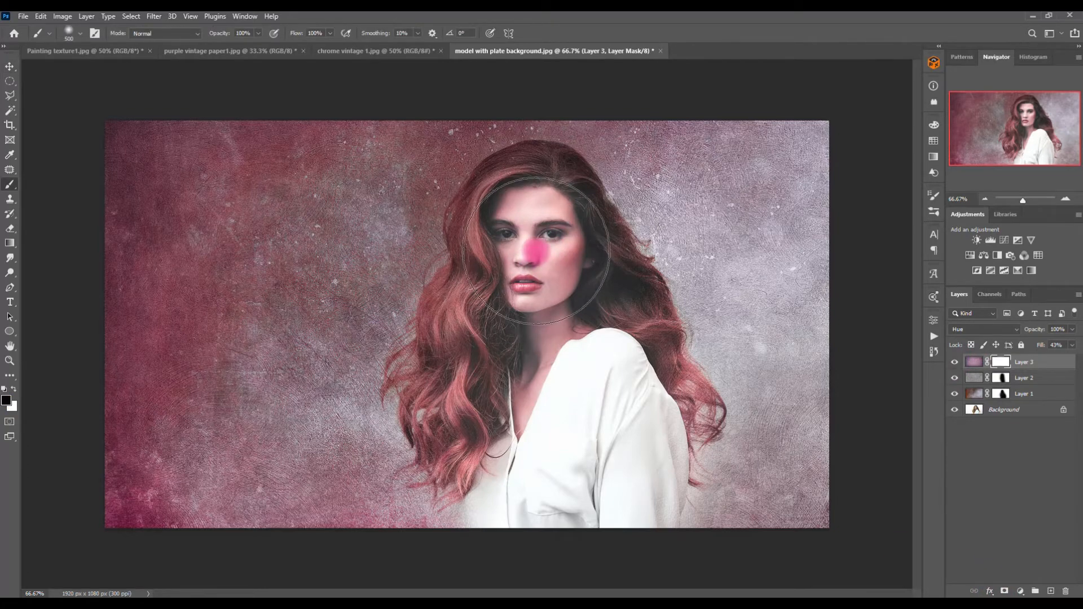
{"action": "key", "text": "bracketleft"}
{"action": "key", "text": "bracketright"}
{"action": "mouse_move", "coordinate": [532, 217]}
{"action": "left_mouse_down"}
{"action": "mouse_move", "coordinate": [561, 250]}
{"action": "mouse_move", "coordinate": [556, 317]}
{"action": "mouse_move", "coordinate": [527, 408]}
{"action": "mouse_move", "coordinate": [555, 306]}
{"action": "mouse_move", "coordinate": [556, 257]}
{"action": "mouse_move", "coordinate": [536, 222]}
{"action": "mouse_move", "coordinate": [527, 225]}
{"action": "mouse_move", "coordinate": [527, 201]}
{"action": "mouse_move", "coordinate": [525, 236]}
{"action": "left_mouse_up"}
{"action": "key", "text": "bracketright"}
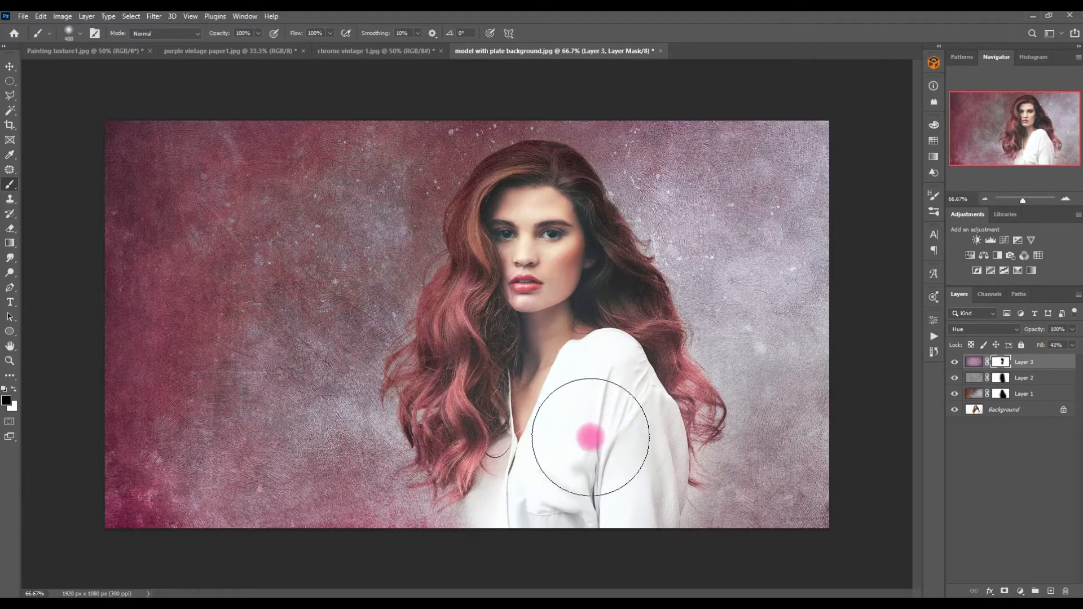
{"action": "mouse_move", "coordinate": [544, 214]}
{"action": "left_mouse_down"}
{"action": "mouse_move", "coordinate": [510, 226]}
{"action": "mouse_move", "coordinate": [563, 254]}
{"action": "mouse_move", "coordinate": [575, 285]}
{"action": "mouse_move", "coordinate": [511, 418]}
{"action": "mouse_move", "coordinate": [593, 467]}
{"action": "left_mouse_up"}
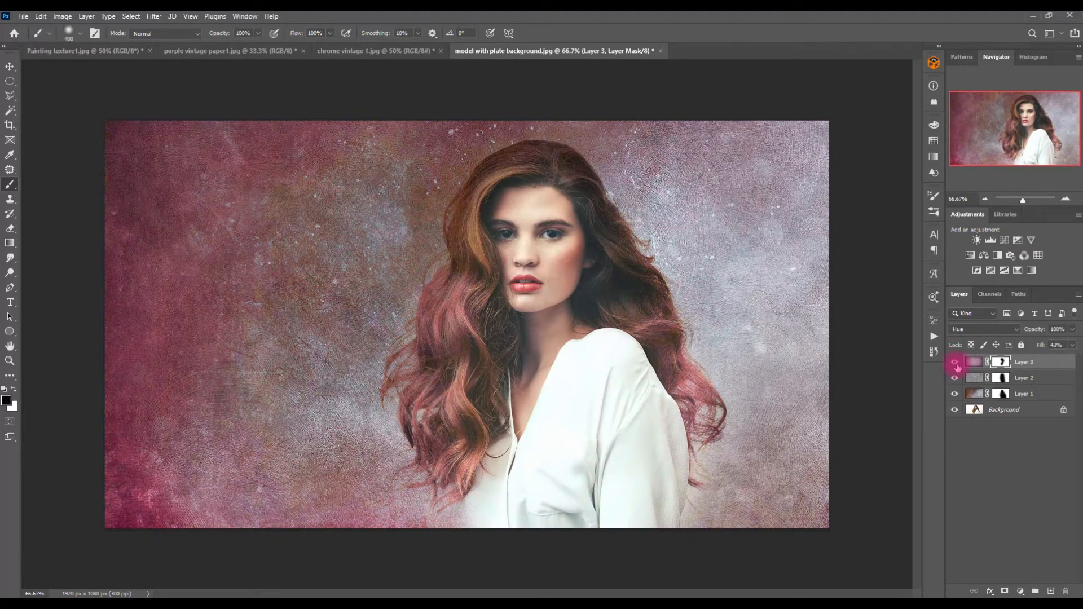
{"action": "key", "text": "bracketleft"}
{"action": "key", "text": "bracketleft"}
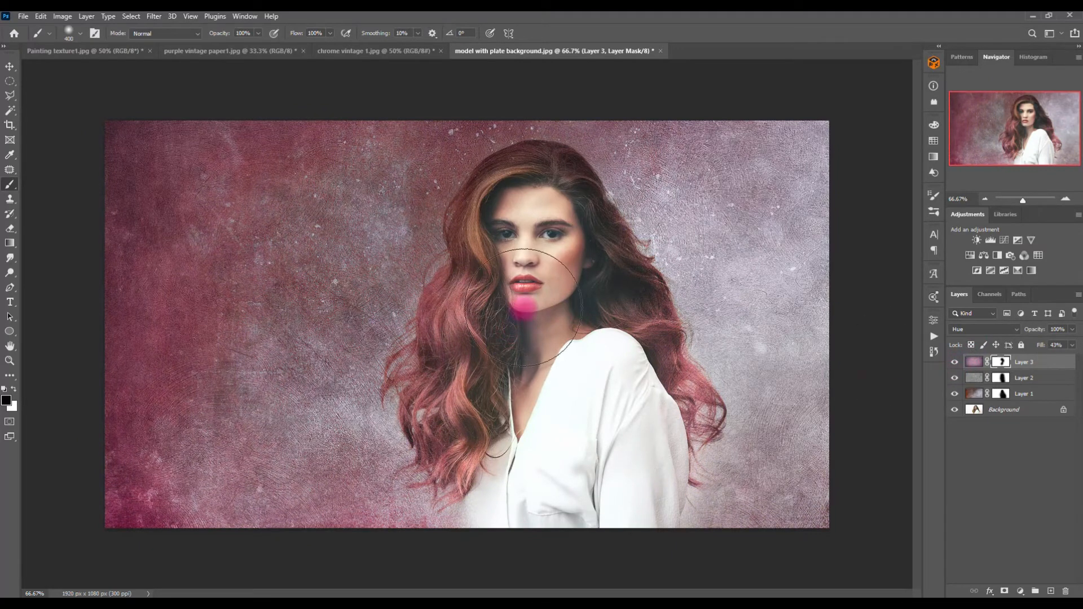
{"action": "mouse_move", "coordinate": [501, 312]}
{"action": "left_mouse_down"}
{"action": "mouse_move", "coordinate": [467, 321]}
{"action": "mouse_move", "coordinate": [466, 417]}
{"action": "mouse_move", "coordinate": [447, 411]}
{"action": "mouse_move", "coordinate": [442, 323]}
{"action": "mouse_move", "coordinate": [565, 354]}
{"action": "mouse_move", "coordinate": [627, 350]}
{"action": "mouse_move", "coordinate": [654, 391]}
{"action": "mouse_move", "coordinate": [509, 389]}
{"action": "mouse_move", "coordinate": [478, 411]}
{"action": "mouse_move", "coordinate": [447, 225]}
{"action": "mouse_move", "coordinate": [464, 137]}
{"action": "mouse_move", "coordinate": [515, 145]}
{"action": "mouse_move", "coordinate": [681, 305]}
{"action": "mouse_move", "coordinate": [630, 276]}
{"action": "left_mouse_up"}
{"action": "key", "text": "x"}
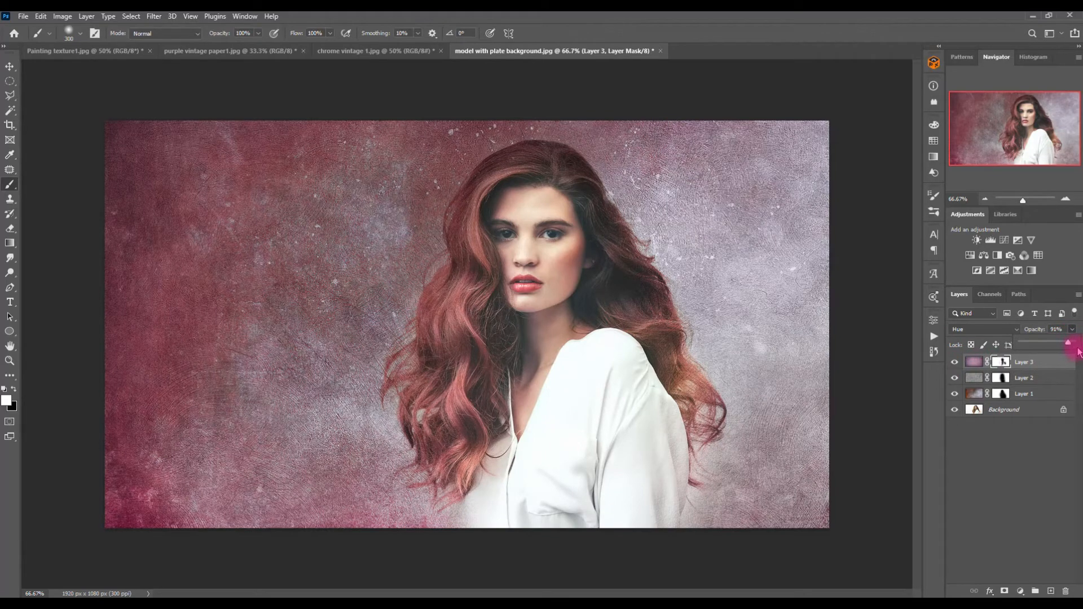
Step: Add a Hue/Saturation adjustment layer and raise the Reds saturation to +34
{"action": "left_click", "coordinate": [970, 256]}
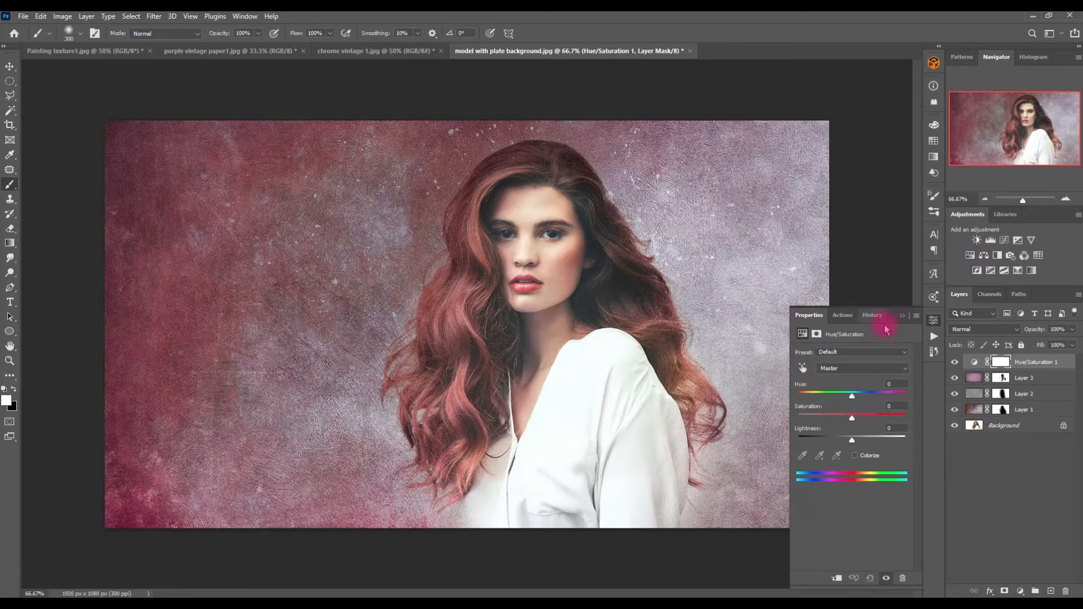
{"action": "left_click", "coordinate": [870, 368]}
{"action": "left_click", "coordinate": [861, 388]}
{"action": "mouse_move", "coordinate": [851, 416]}
{"action": "left_mouse_down"}
{"action": "mouse_move", "coordinate": [881, 420]}
{"action": "mouse_move", "coordinate": [871, 424]}
{"action": "left_mouse_up"}
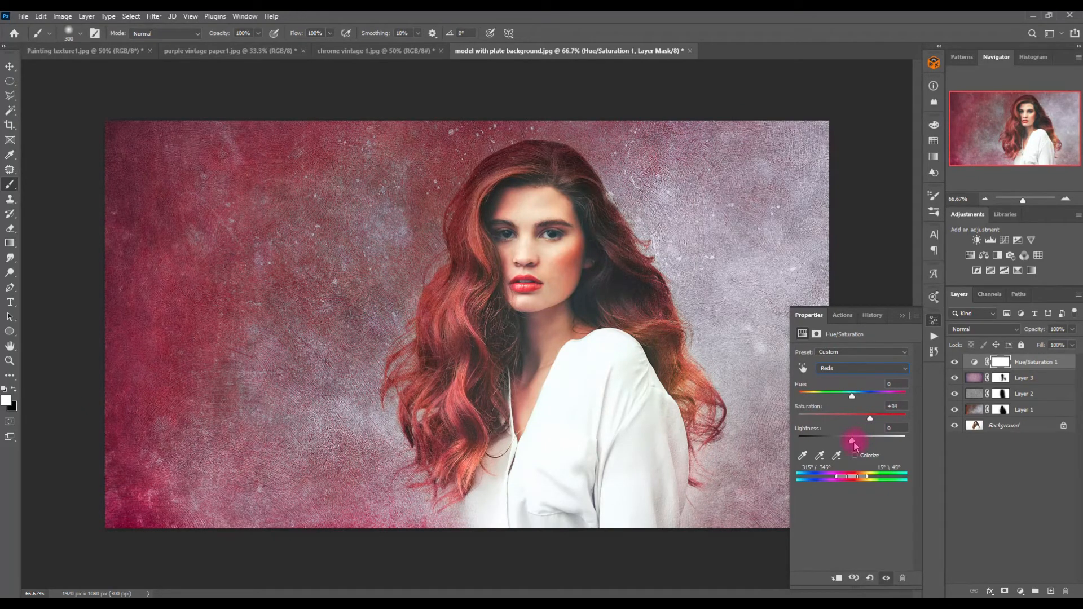
{"action": "left_click_drag", "start_coordinate": [854, 443], "coordinate": [852, 444]}
{"action": "left_click", "coordinate": [802, 367]}
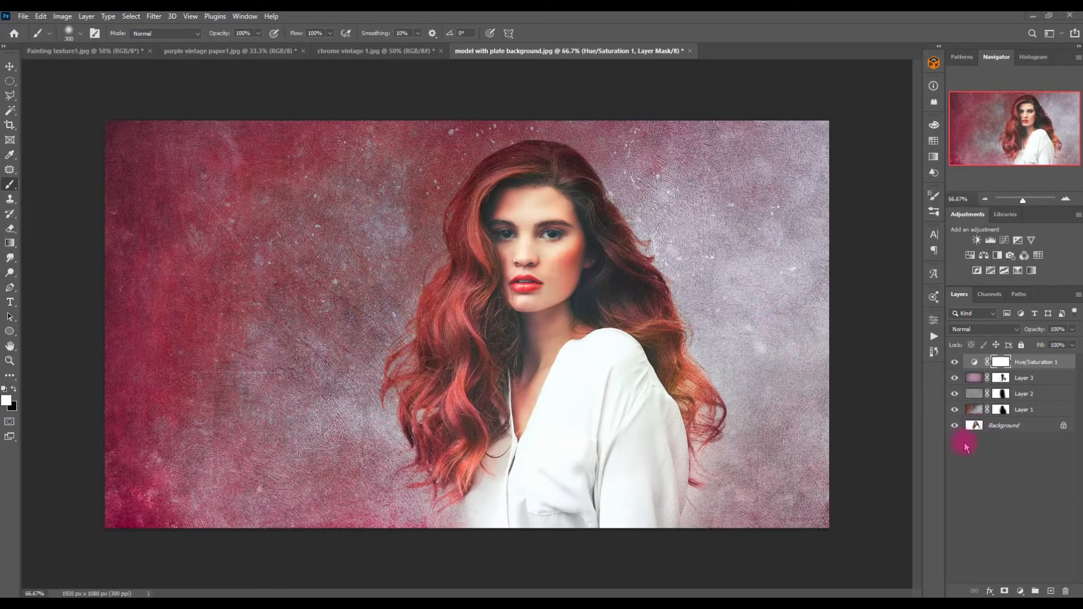
Step: Show only the background, then re-enable Layer 1 and preview its layer mask on its own
{"action": "left_click", "coordinate": [954, 426], "text": "alt"}
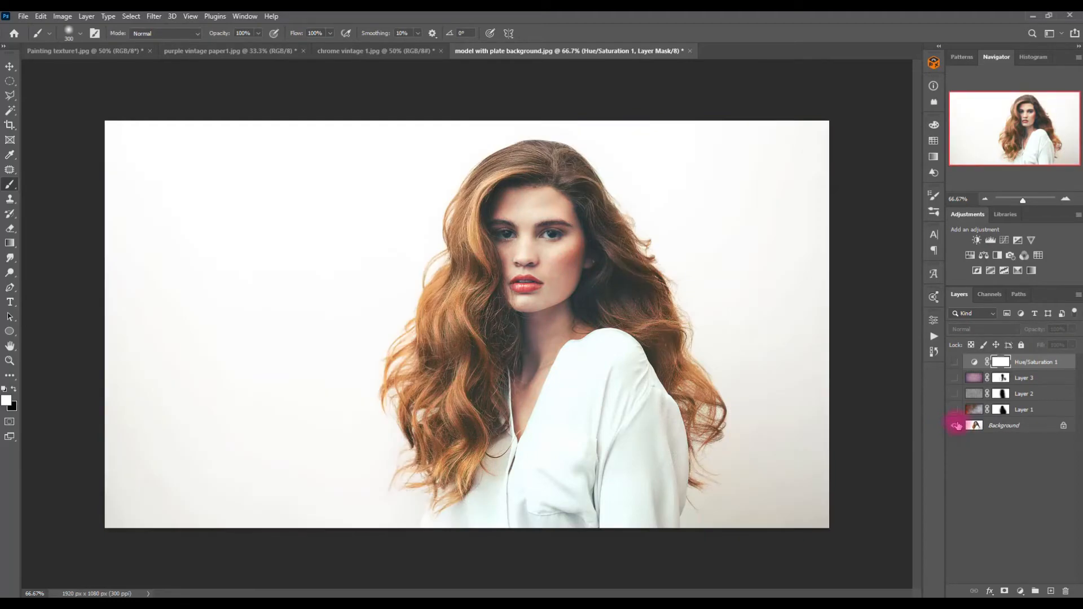
{"action": "left_click", "coordinate": [954, 409]}
{"action": "left_click", "coordinate": [971, 411]}
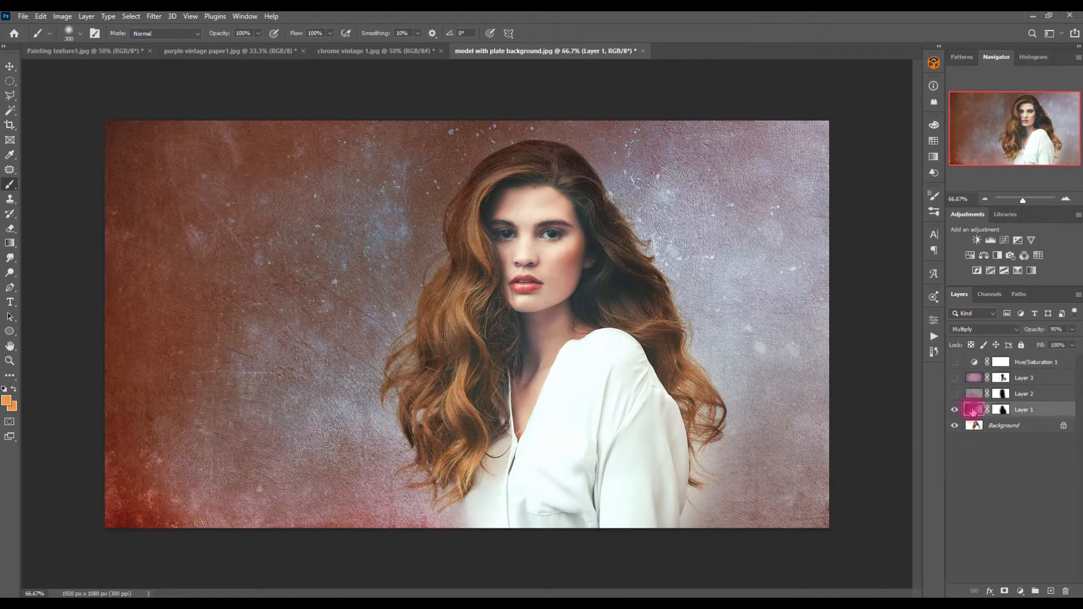
{"action": "left_click", "coordinate": [999, 410]}
{"action": "left_click", "coordinate": [1002, 411], "text": "alt"}
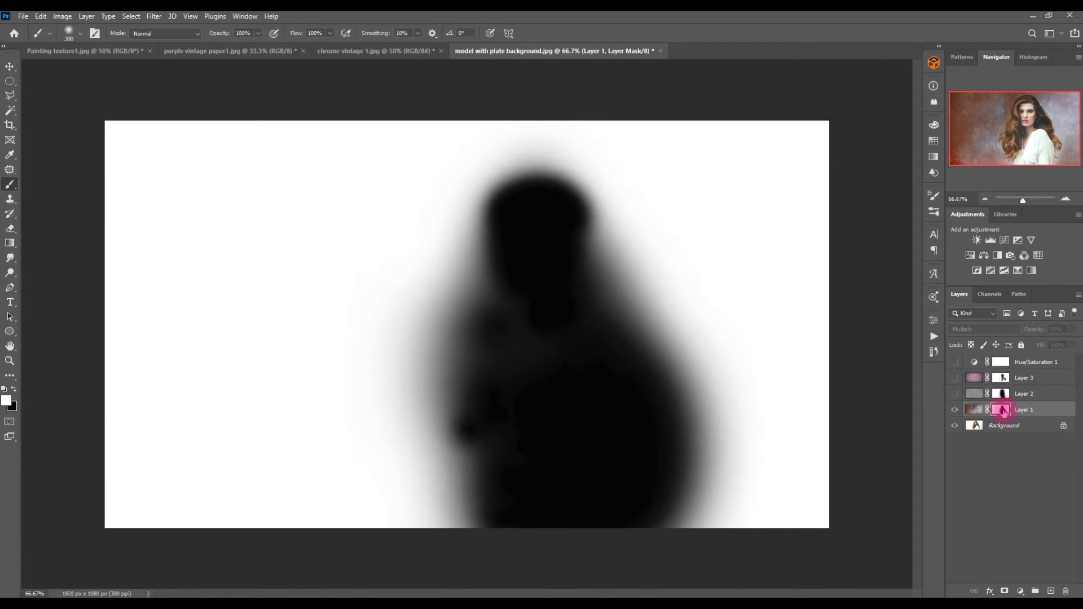
{"action": "left_click", "coordinate": [1002, 410], "text": "alt"}
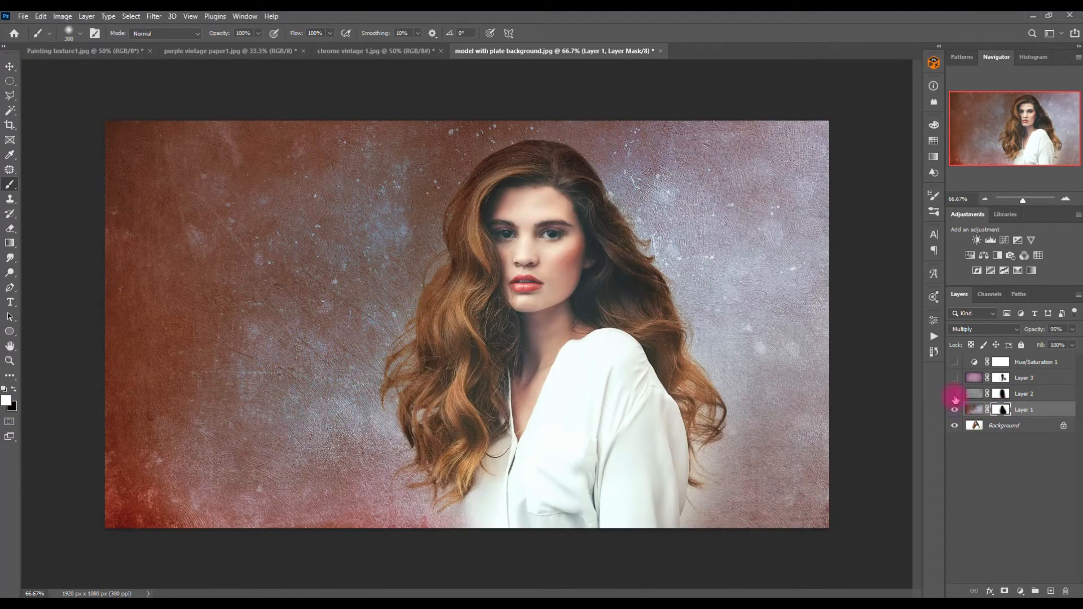
Step: Re-enable Layer 2, preview its mask, then turn Layer 3 and the Hue/Saturation layer back on
{"action": "left_click", "coordinate": [955, 395]}
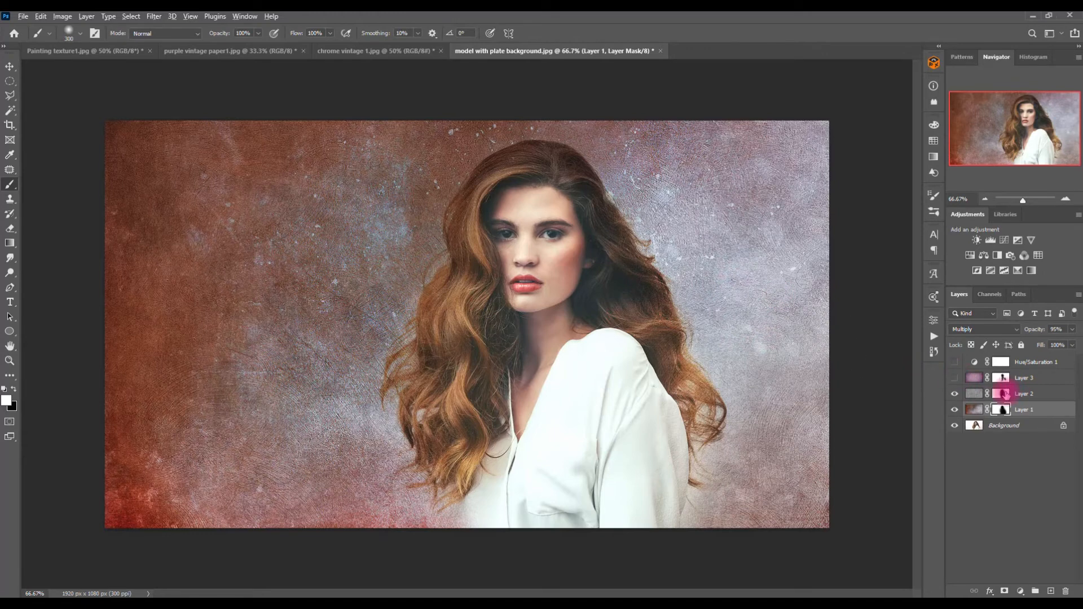
{"action": "left_click", "coordinate": [1006, 395], "text": "alt"}
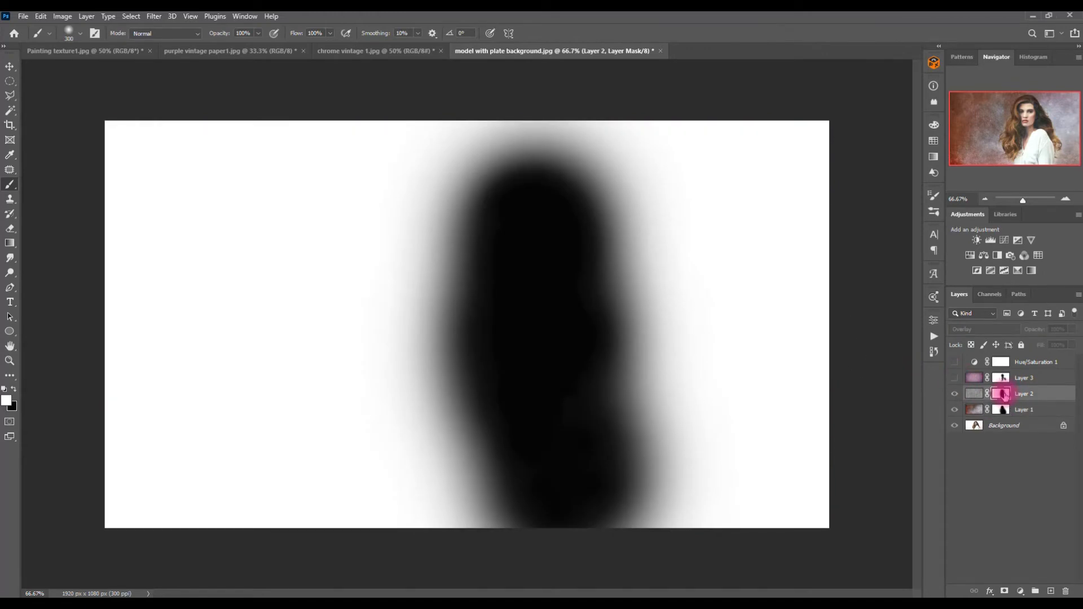
{"action": "left_click", "coordinate": [1006, 394], "text": "alt"}
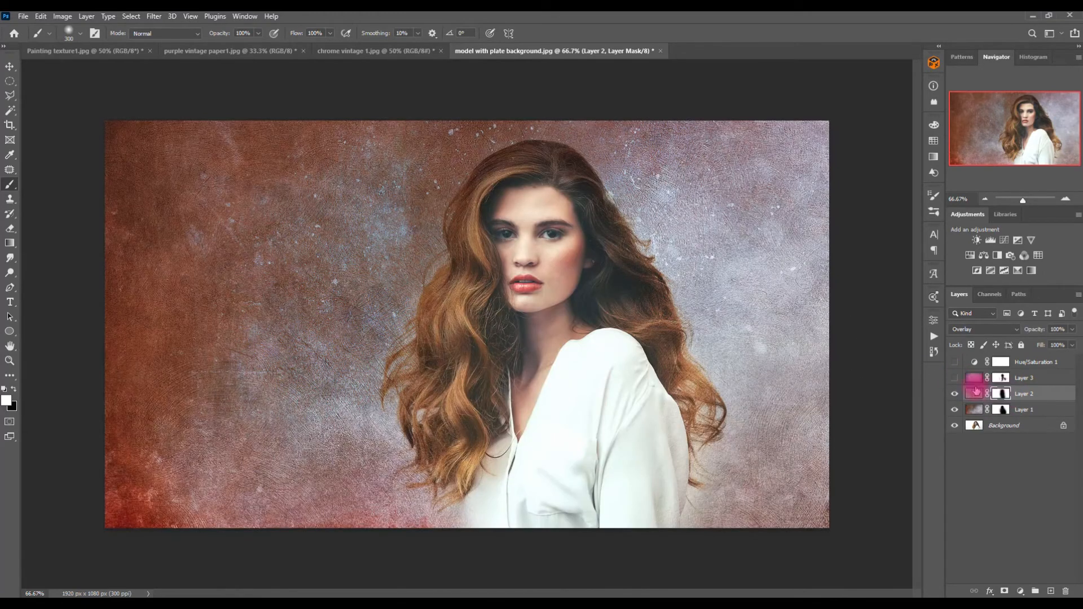
{"action": "left_click", "coordinate": [954, 379]}
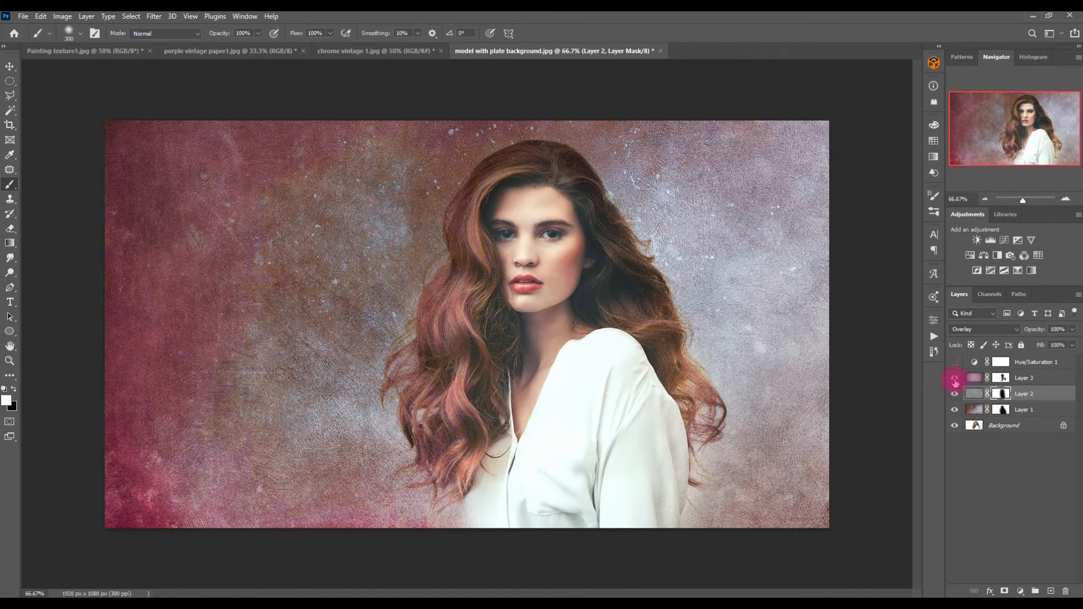
{"action": "left_click", "coordinate": [972, 378]}
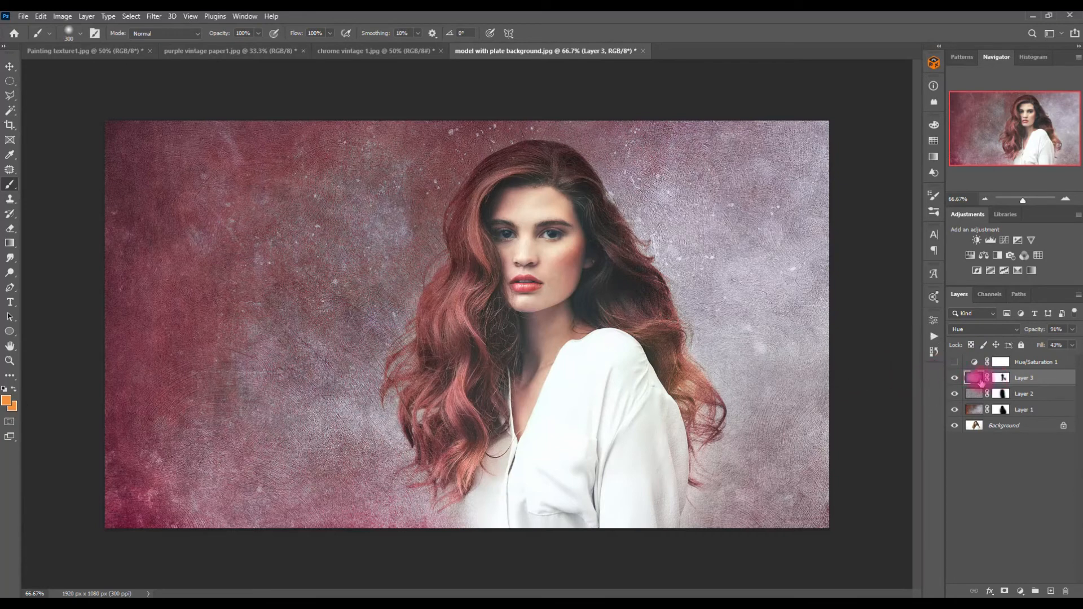
{"action": "left_click", "coordinate": [952, 362]}
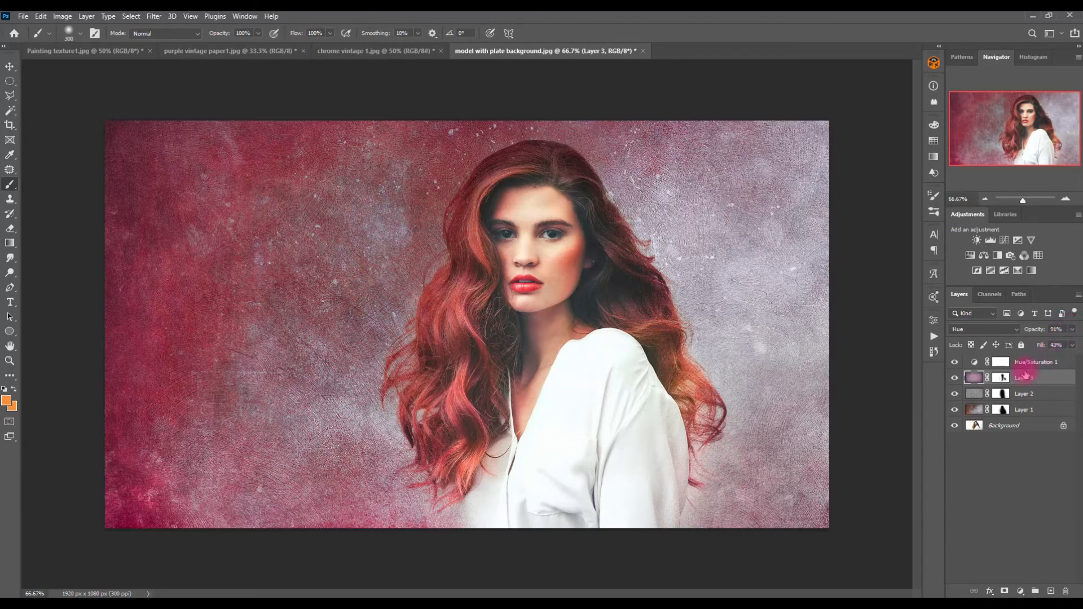
Step: Toggle between the original background alone and the full textured composite to compare before and after
{"action": "left_click", "coordinate": [955, 426], "text": "alt"}
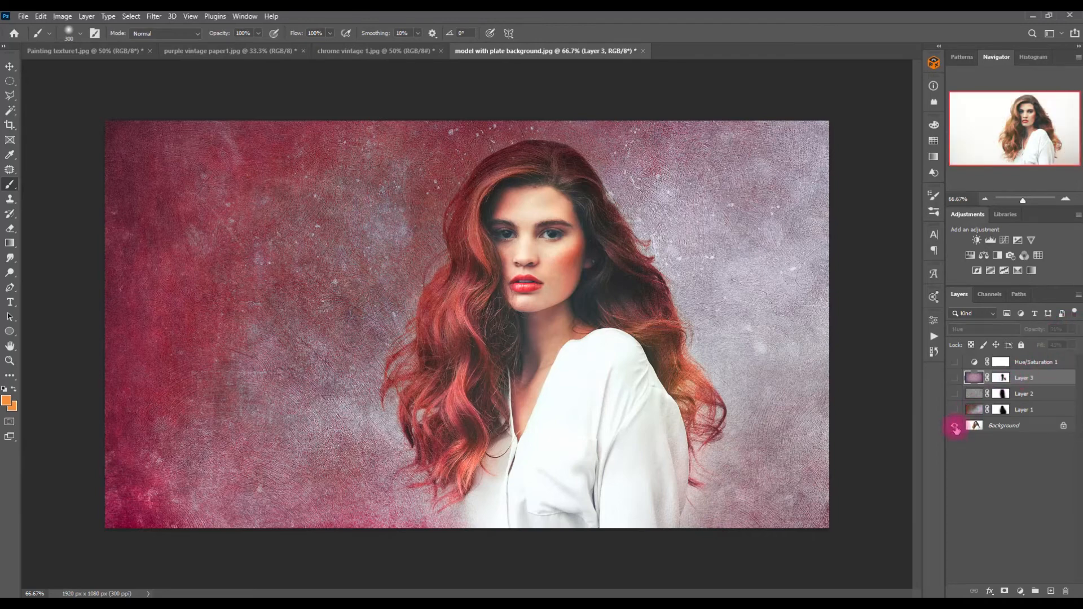
{"action": "left_click", "coordinate": [954, 426], "text": "alt"}
{"action": "left_click", "coordinate": [954, 427], "text": "alt"}
{"action": "left_click", "coordinate": [955, 427], "text": "alt"}
{"action": "left_click", "coordinate": [955, 428], "text": "alt"}
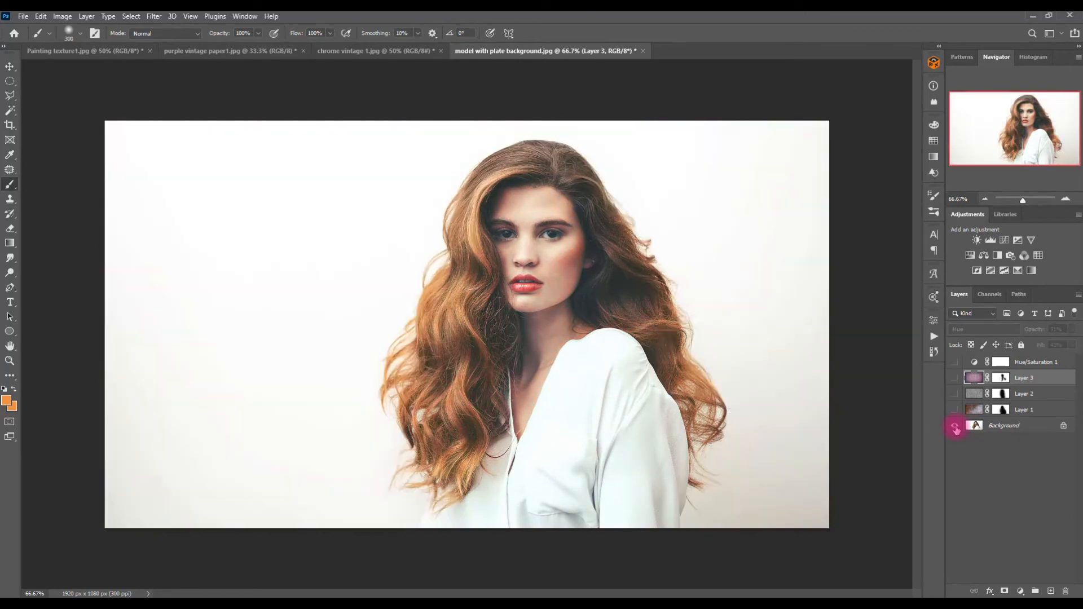
{"action": "left_click", "coordinate": [954, 427], "text": "alt"}
{"action": "left_click", "coordinate": [955, 427], "text": "alt"}
{"action": "left_click", "coordinate": [954, 428], "text": "alt"}
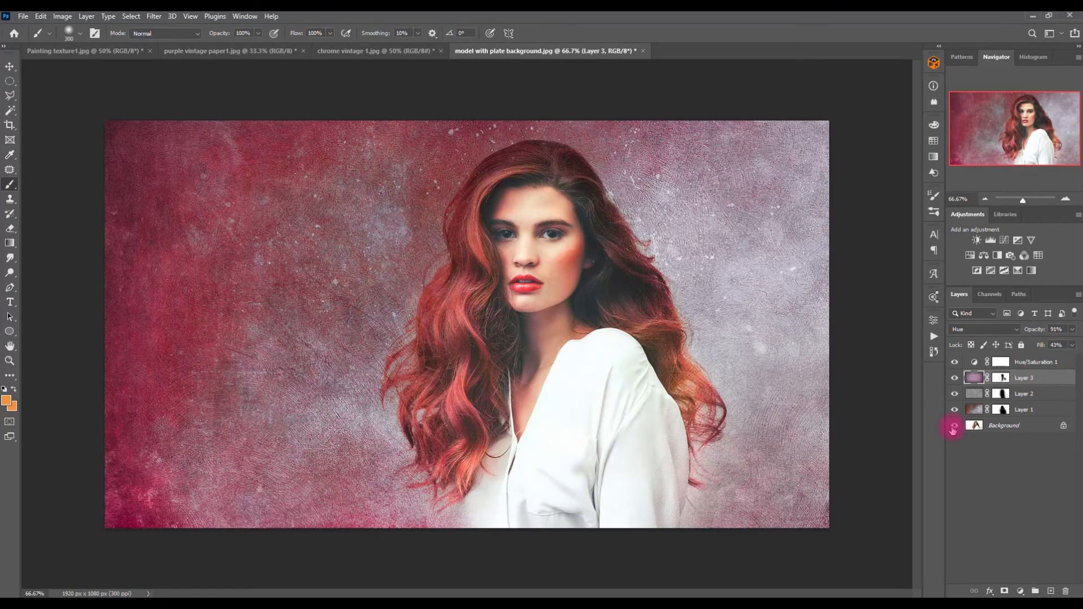